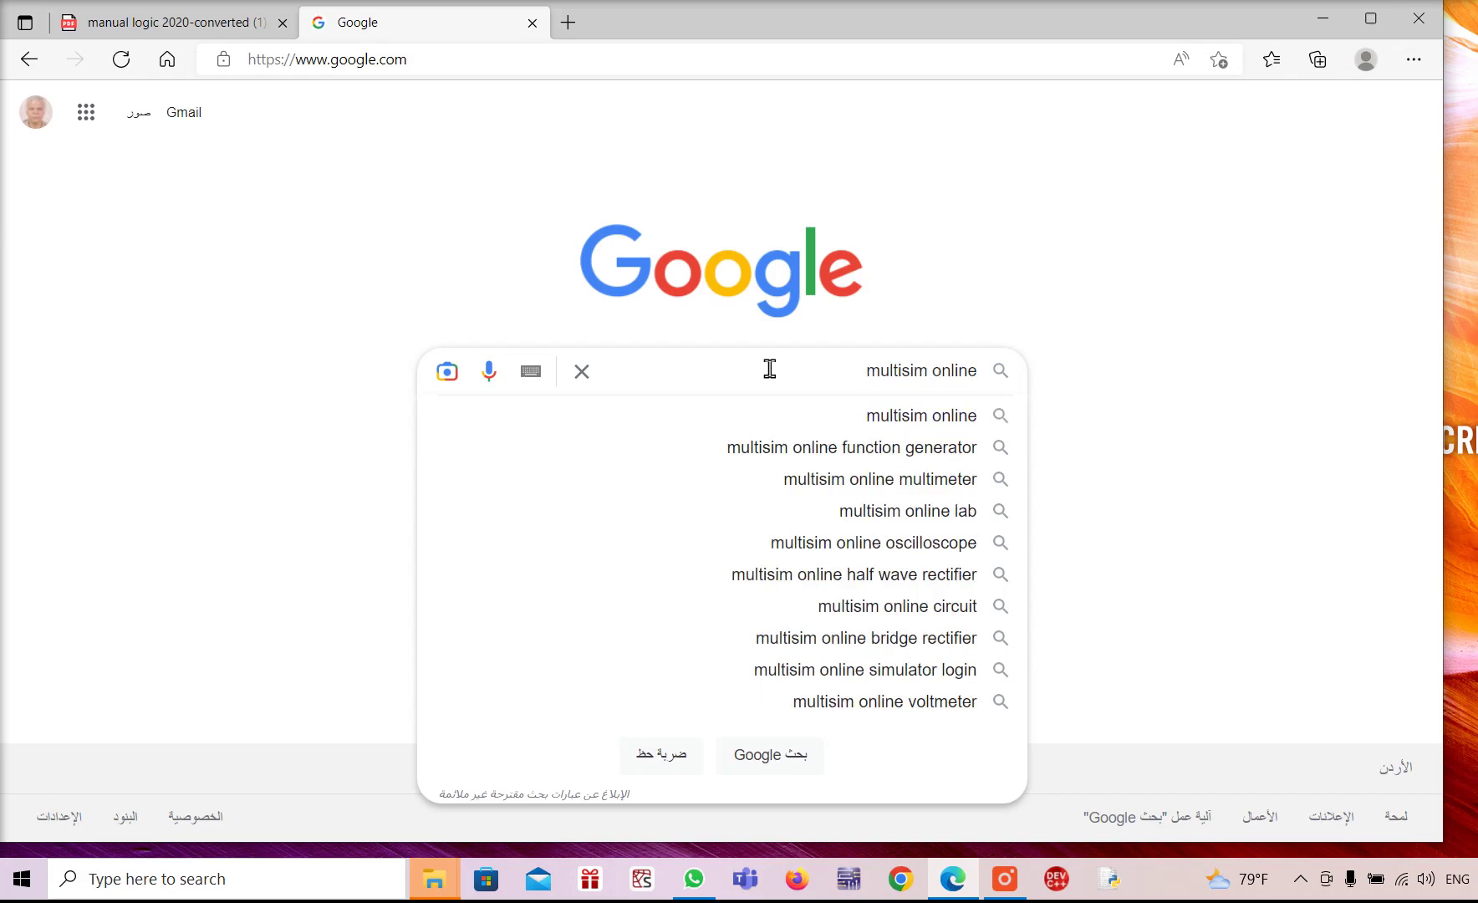
Search Google for 'multisim online' and open the multisim.com result
{"action": "key", "text": "Return"}
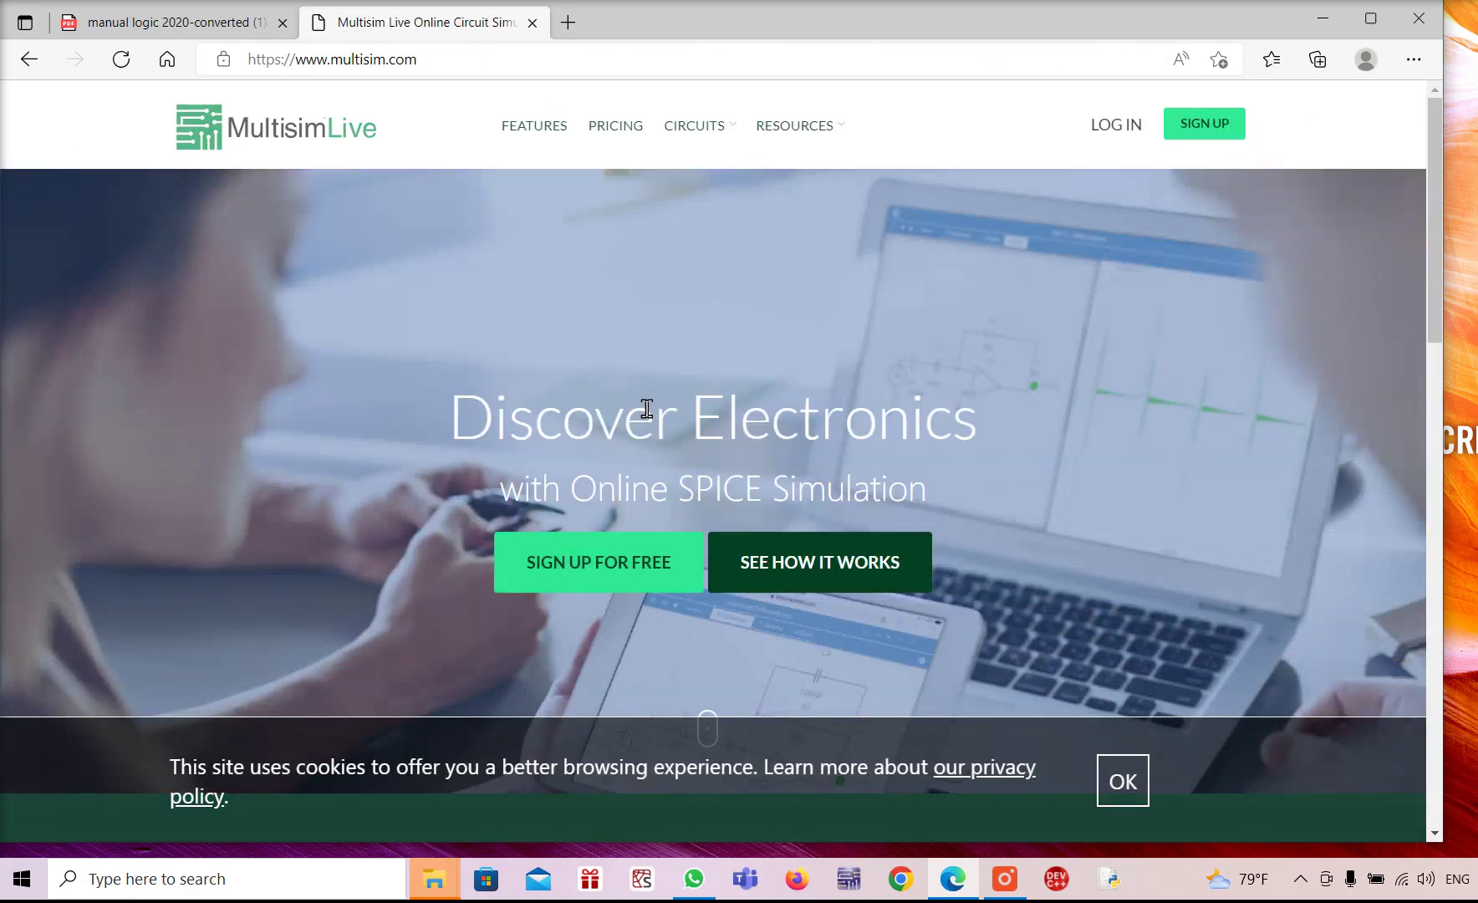
Start signing up for a free Multisim Live account from the home page
{"action": "scroll", "coordinate": [647, 409], "scroll_direction": "down", "scroll_amount": 5}
{"action": "scroll", "coordinate": [647, 407], "scroll_direction": "up", "scroll_amount": 5}
{"action": "left_click", "coordinate": [560, 575]}
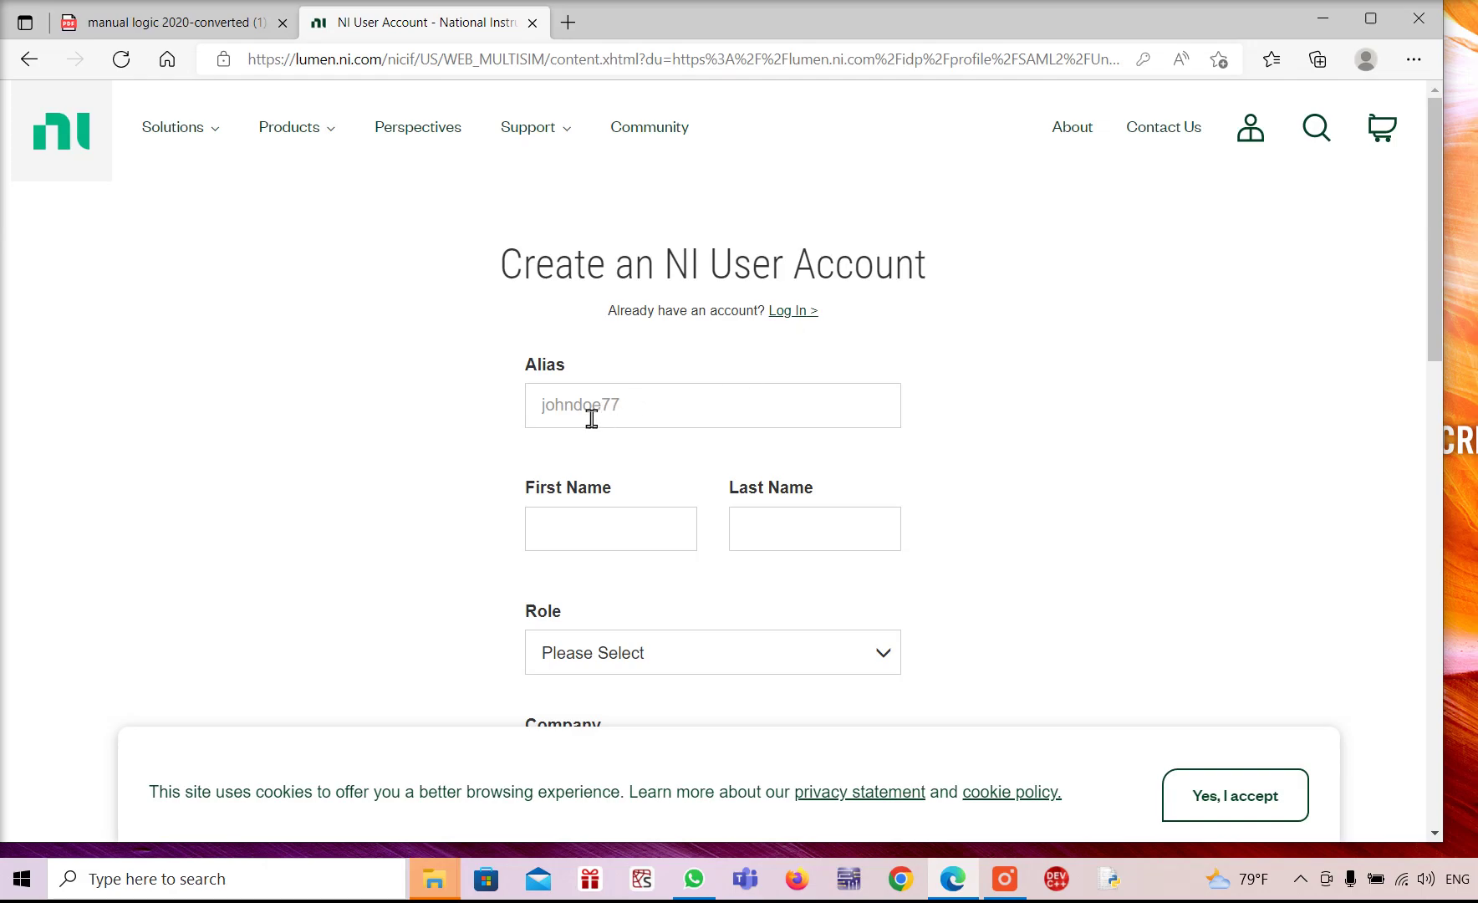
Enter the chosen community user name in the Alias field
{"action": "left_click", "coordinate": [619, 418]}
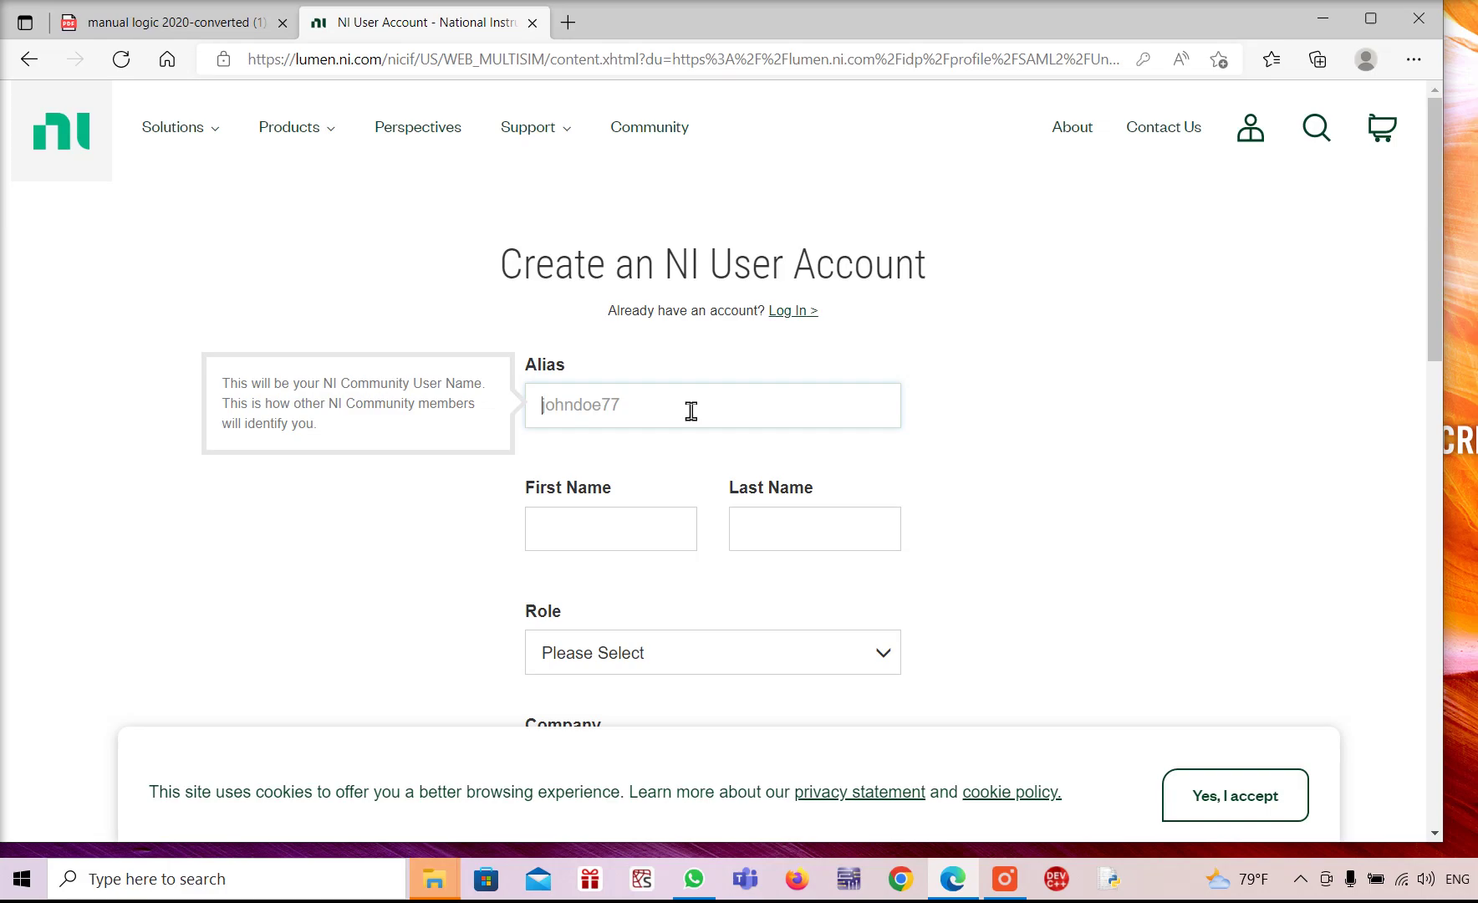
{"action": "type", "text": "amman22"}
{"action": "key", "text": "BackSpace"}
{"action": "type", "text": "022"}
Leave First and Last Name blank after a false start, and open the Role list
{"action": "left_click", "coordinate": [590, 531]}
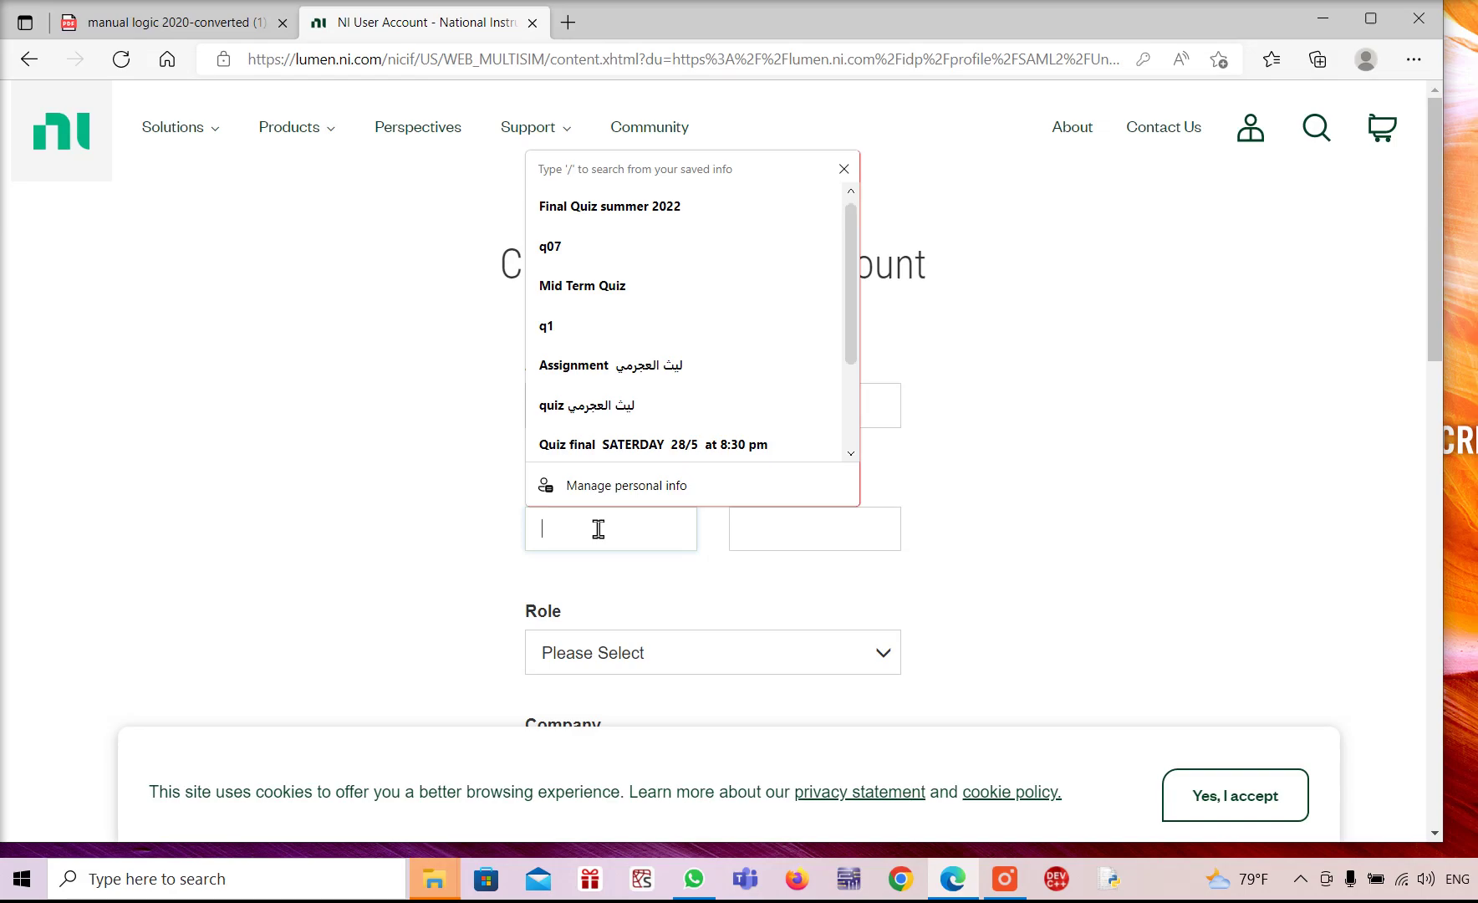
{"action": "type", "text": "A"}
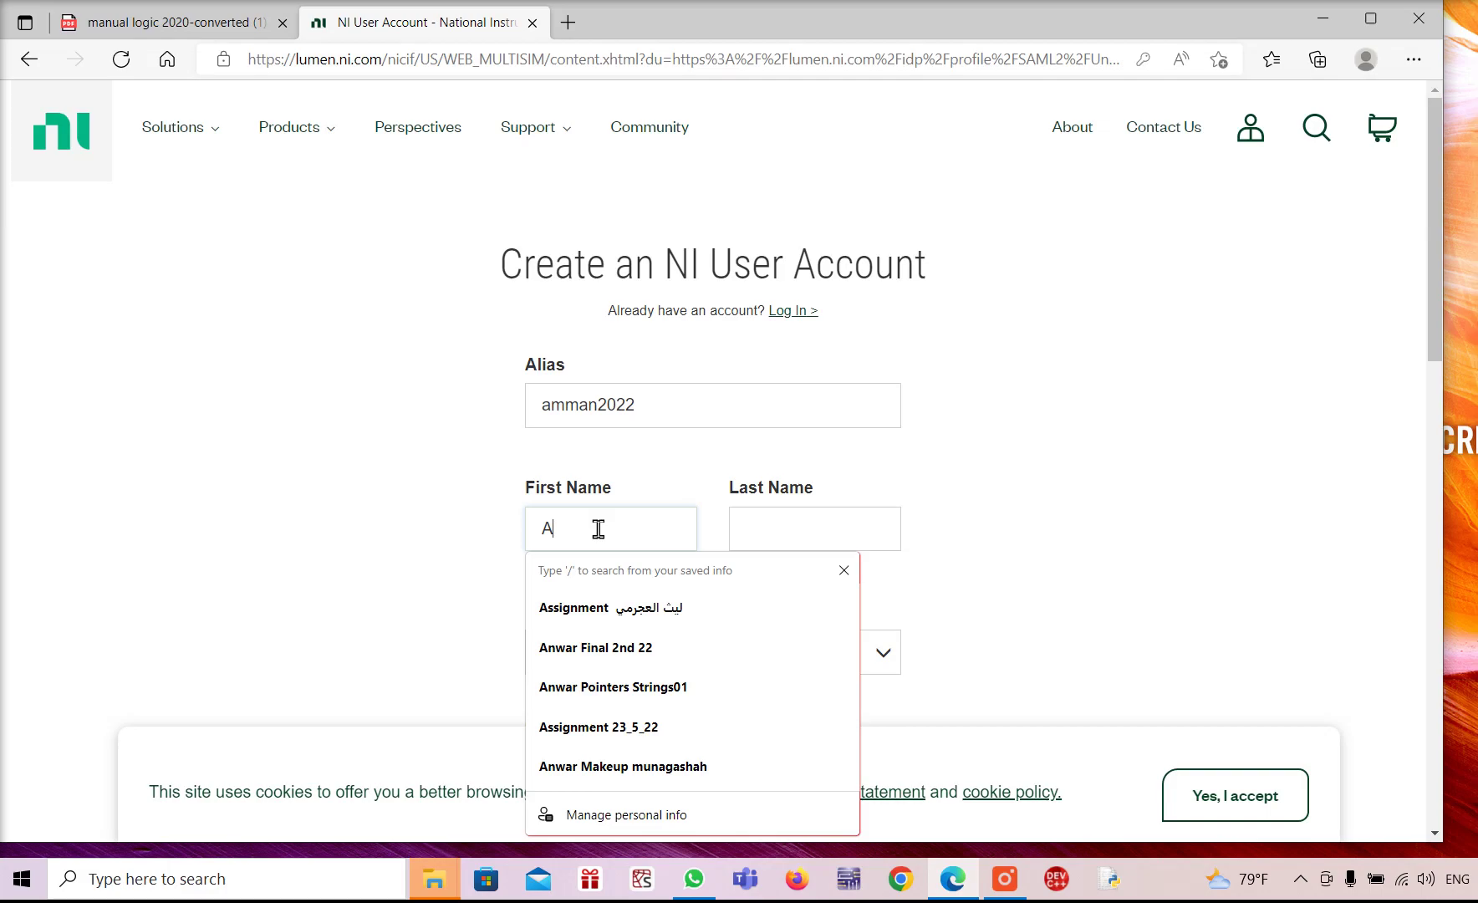
{"action": "type", "text": "N"}
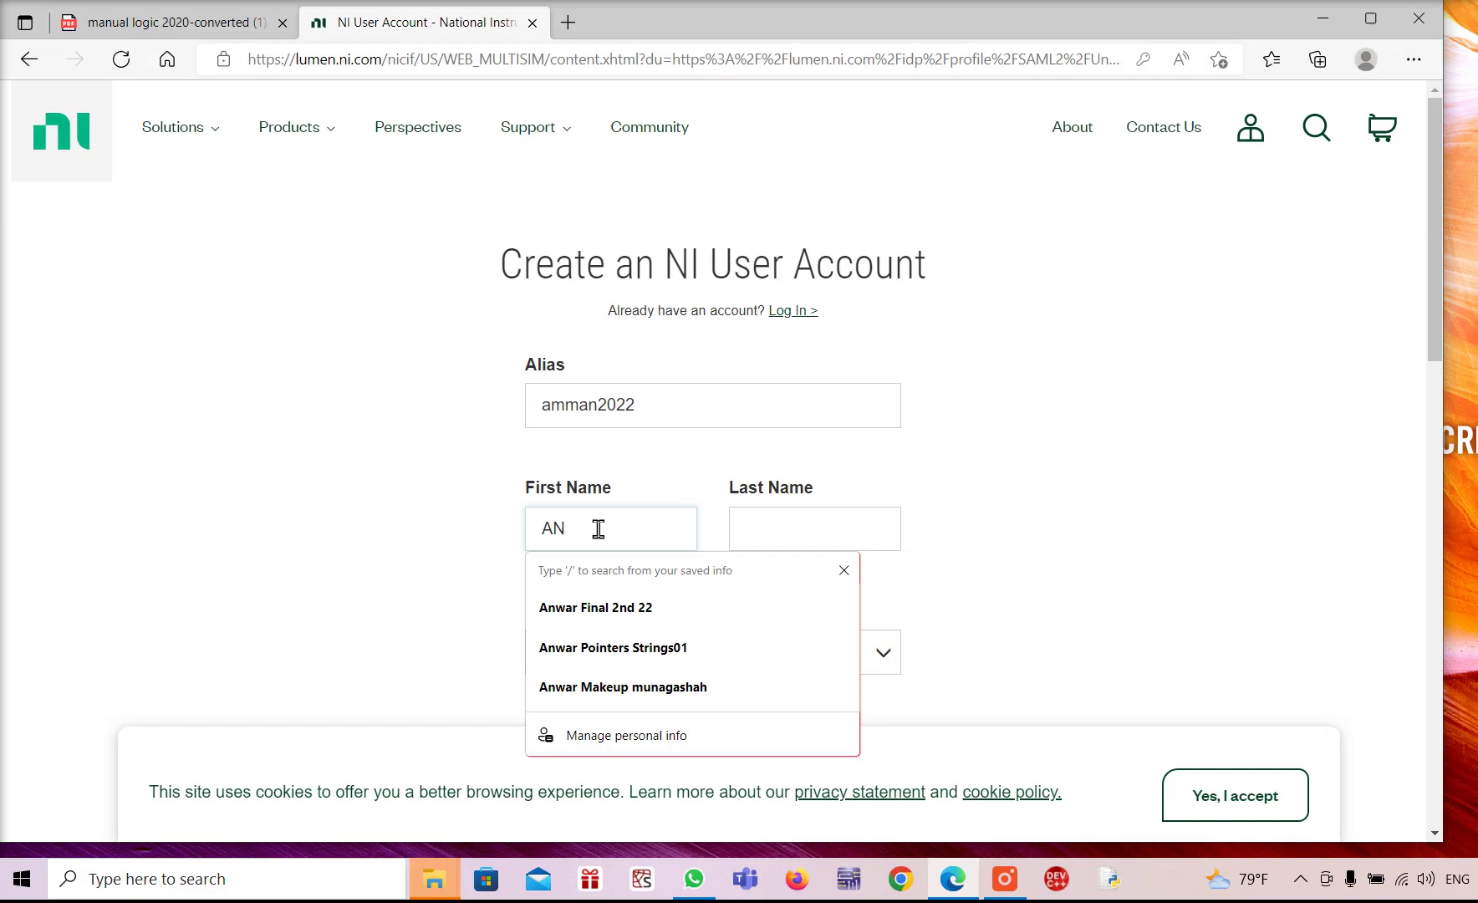
{"action": "key", "text": "BackSpace"}
{"action": "key", "text": "BackSpace"}
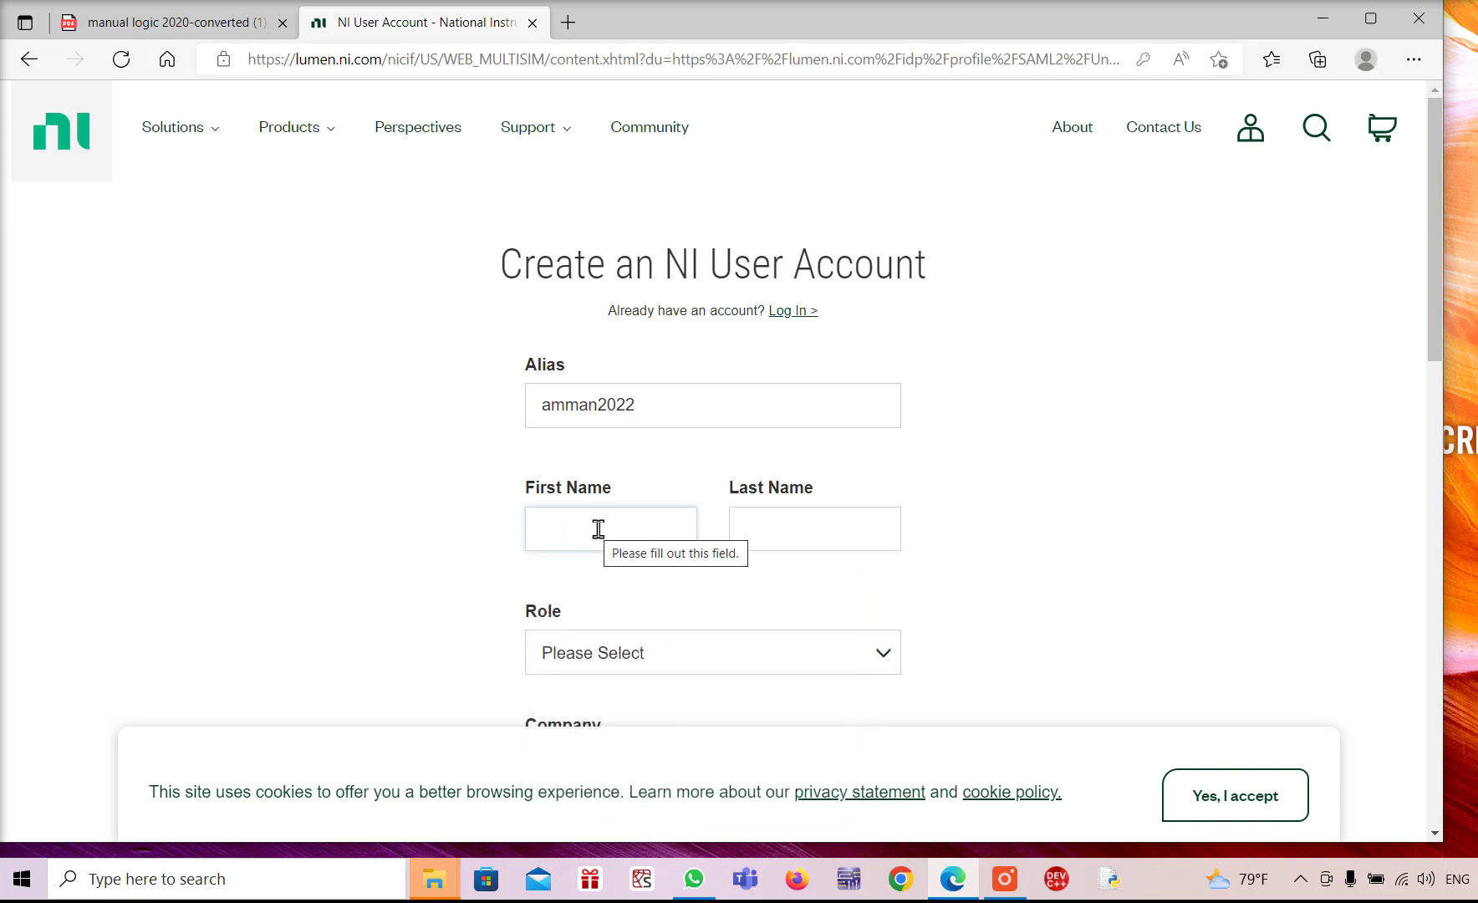
{"action": "left_click", "coordinate": [775, 533]}
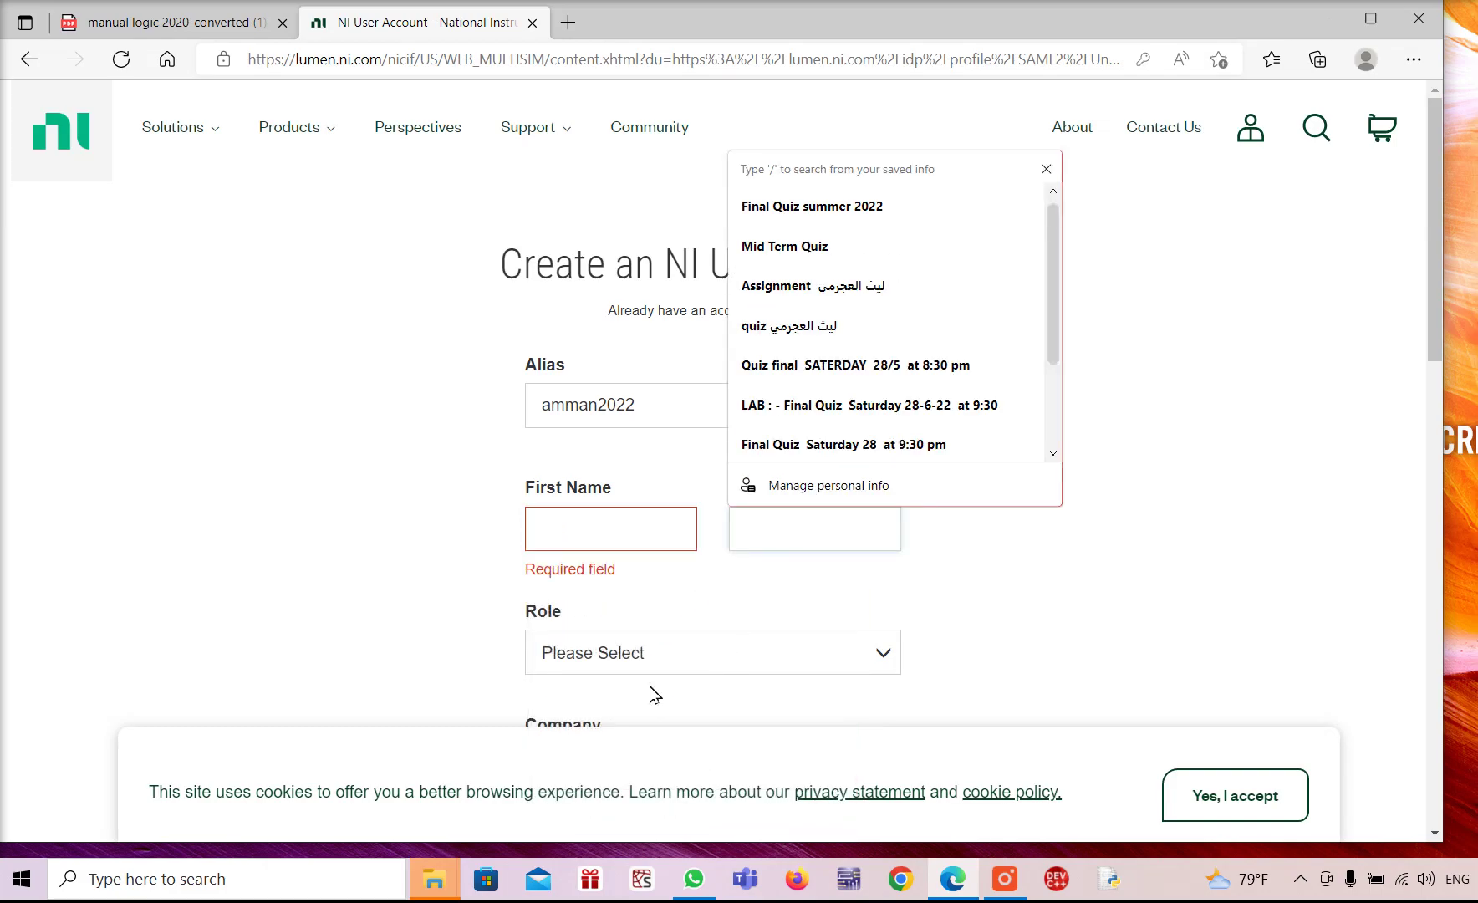
{"action": "left_click", "coordinate": [414, 649]}
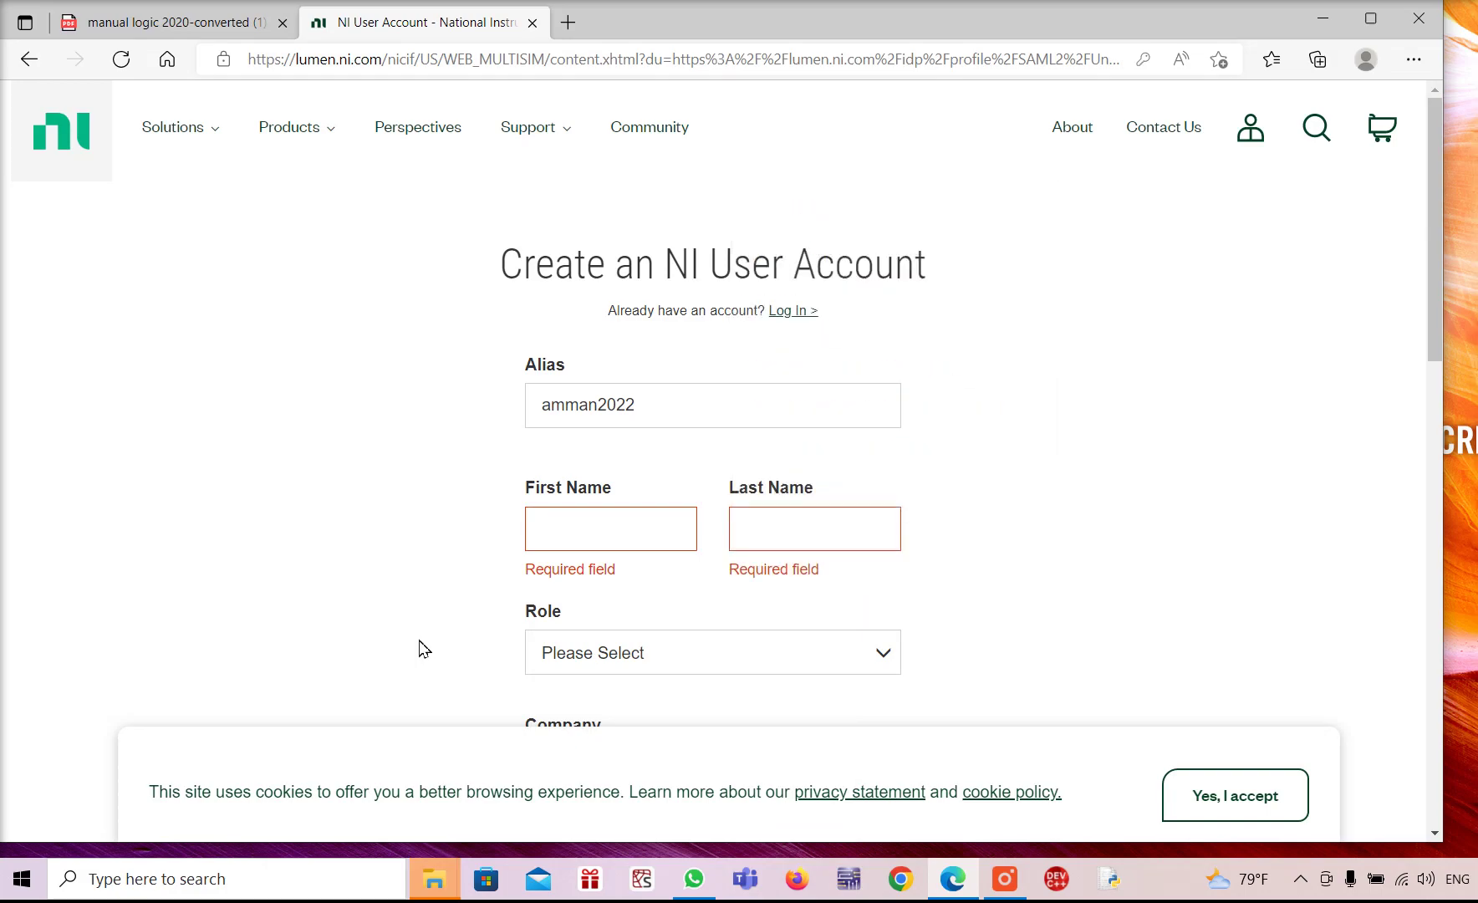
{"action": "left_click", "coordinate": [882, 667]}
Choose Student from the Role list
{"action": "scroll", "coordinate": [876, 697], "scroll_direction": "down", "scroll_amount": 3}
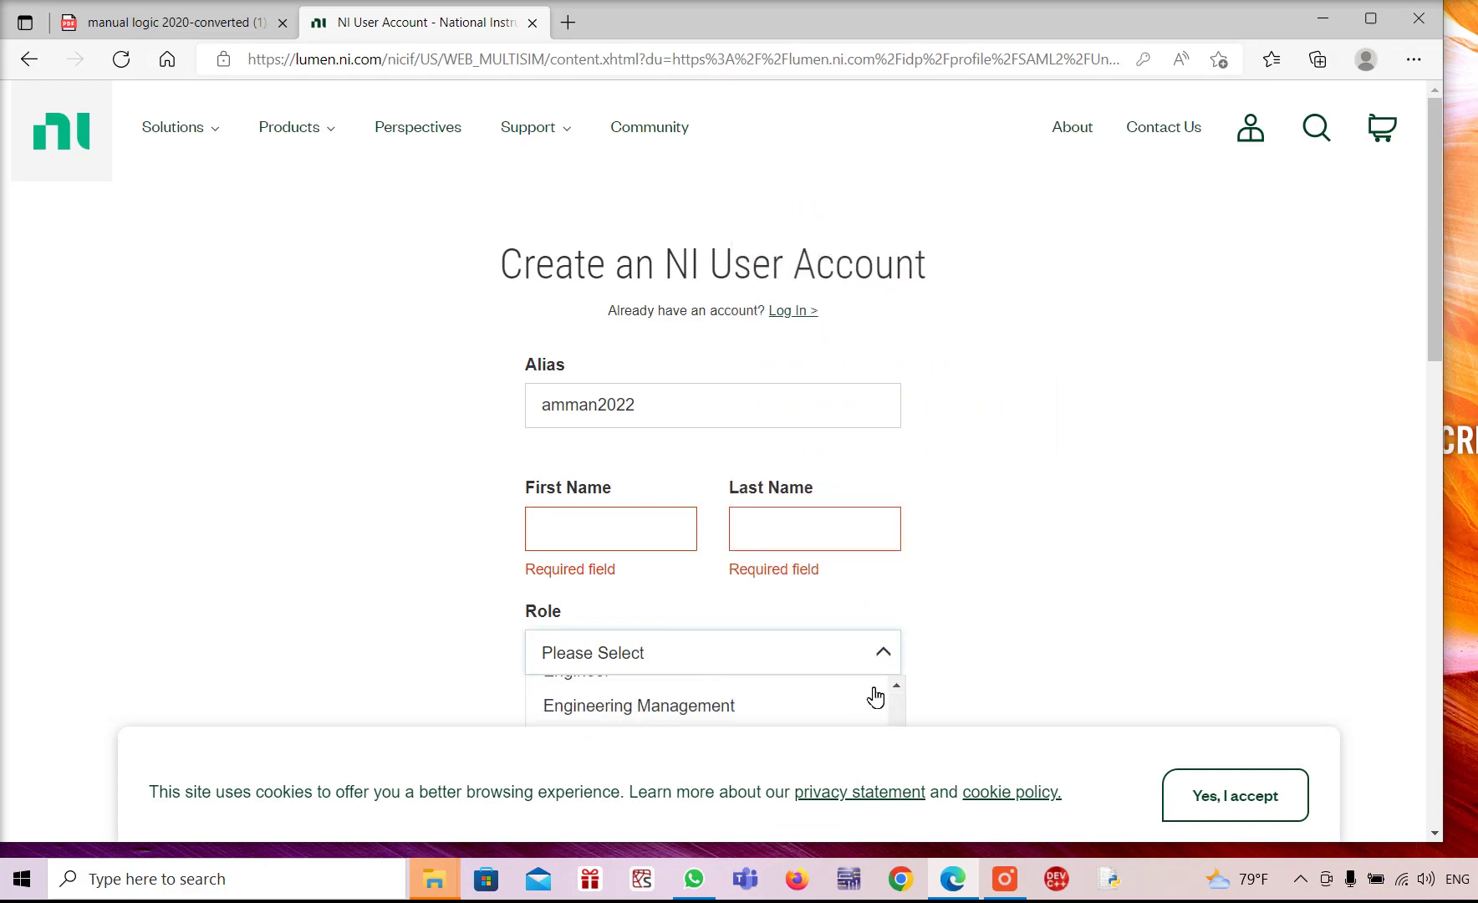
{"action": "scroll", "coordinate": [1090, 676], "scroll_direction": "down", "scroll_amount": 8}
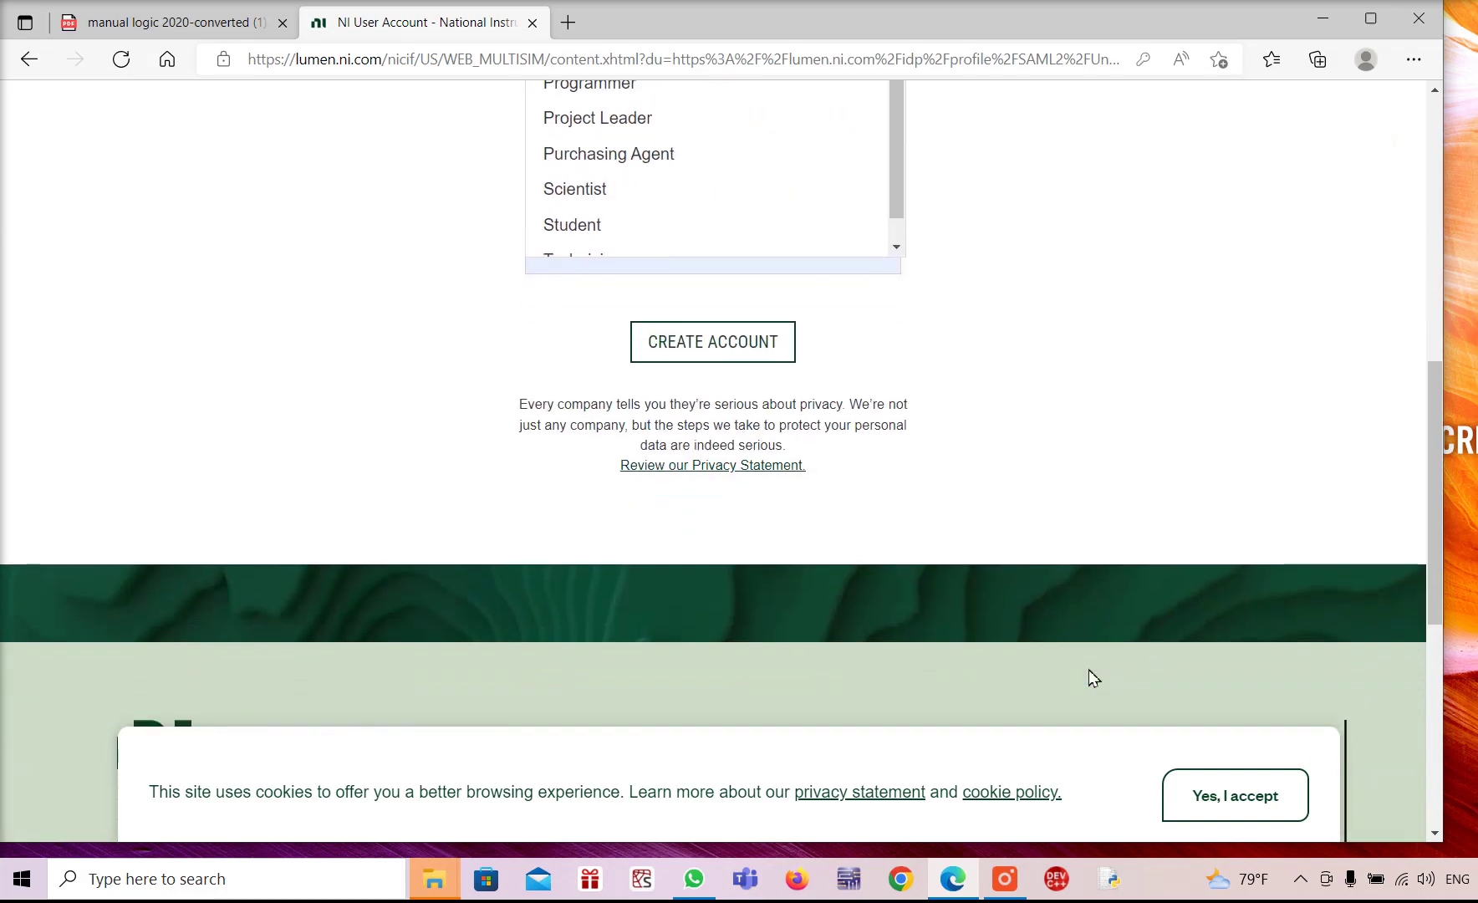
{"action": "scroll", "coordinate": [1087, 674], "scroll_direction": "up", "scroll_amount": 4}
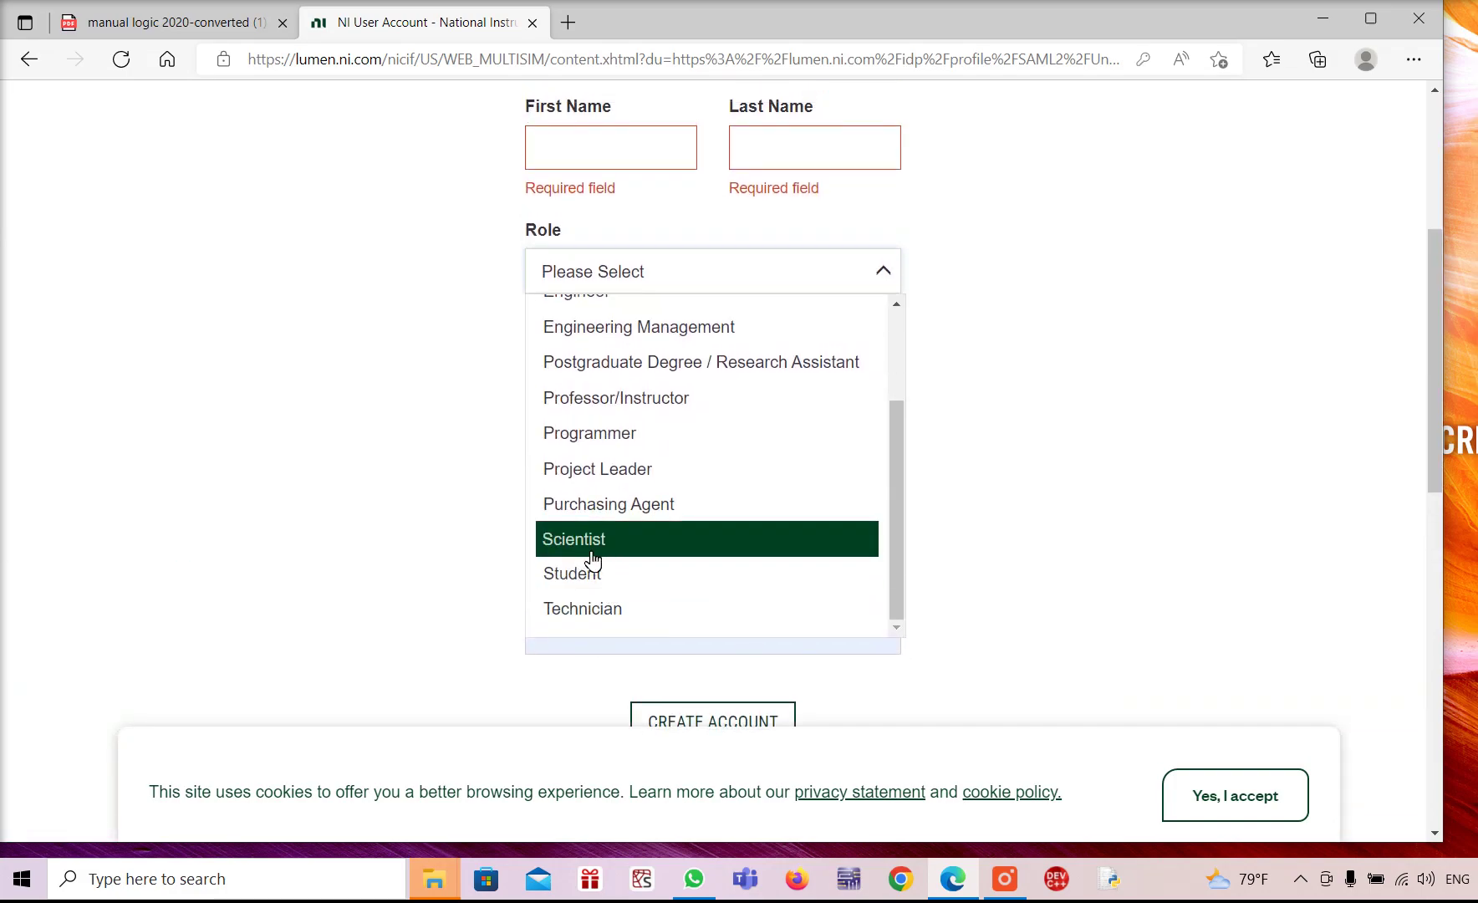
{"action": "scroll", "coordinate": [622, 518], "scroll_direction": "up", "scroll_amount": 2}
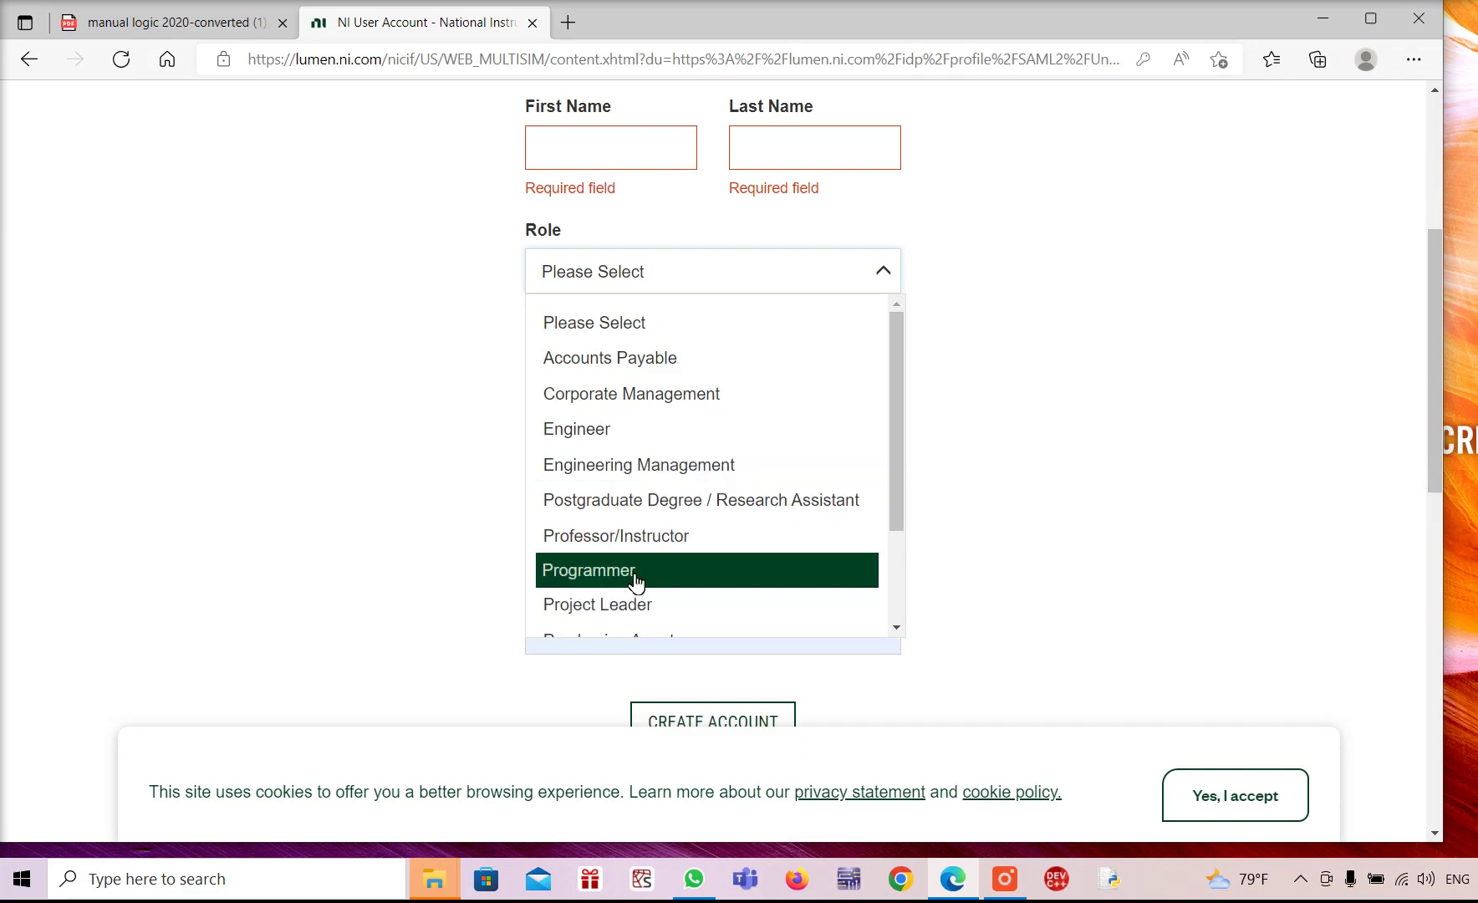
{"action": "scroll", "coordinate": [653, 587], "scroll_direction": "down", "scroll_amount": 3}
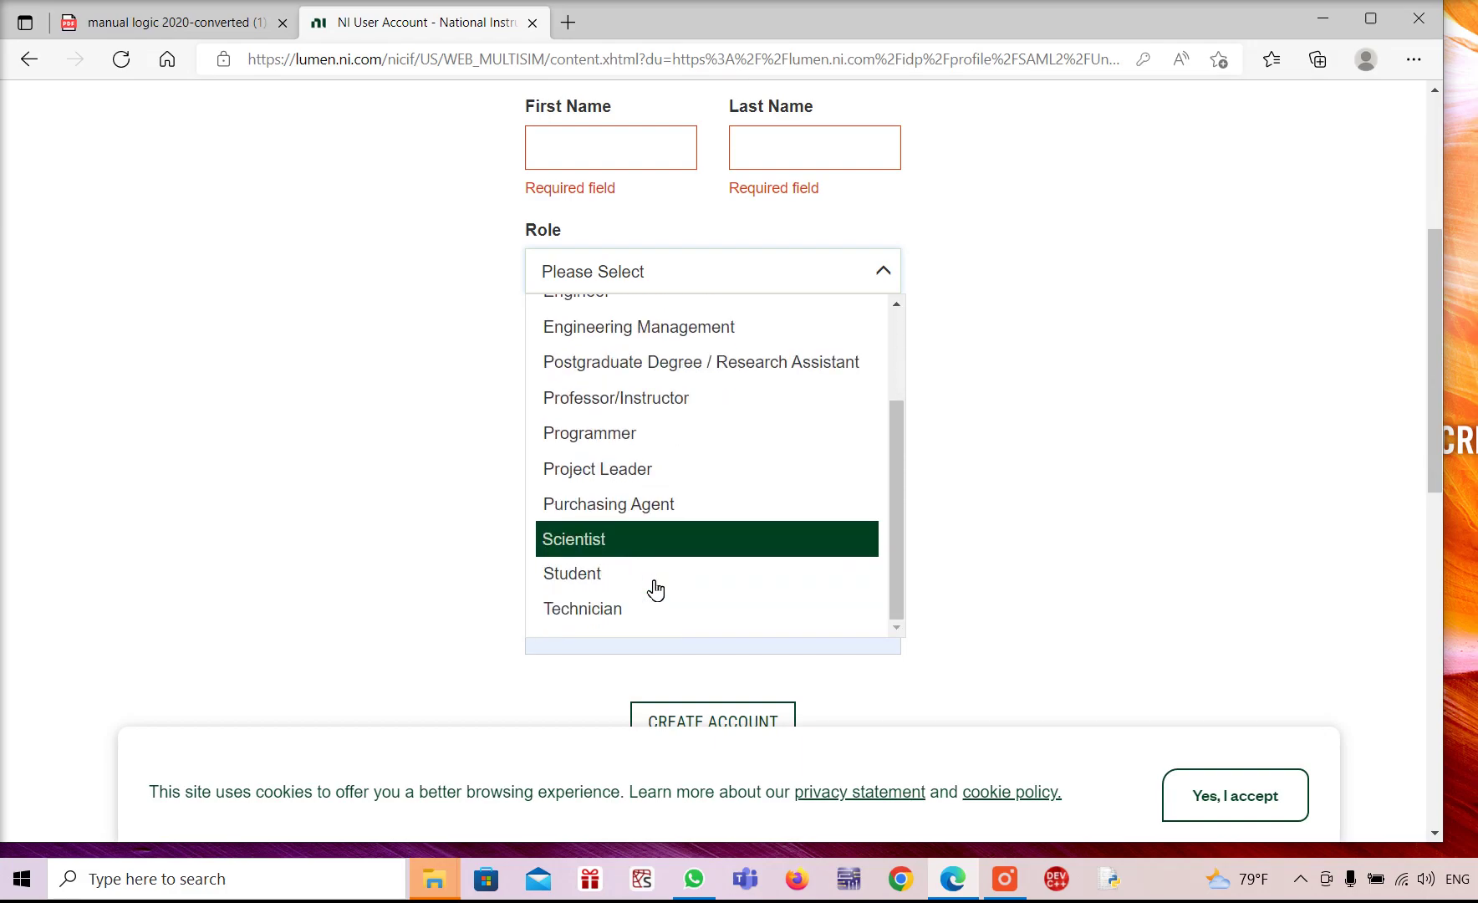
{"action": "left_click", "coordinate": [588, 577]}
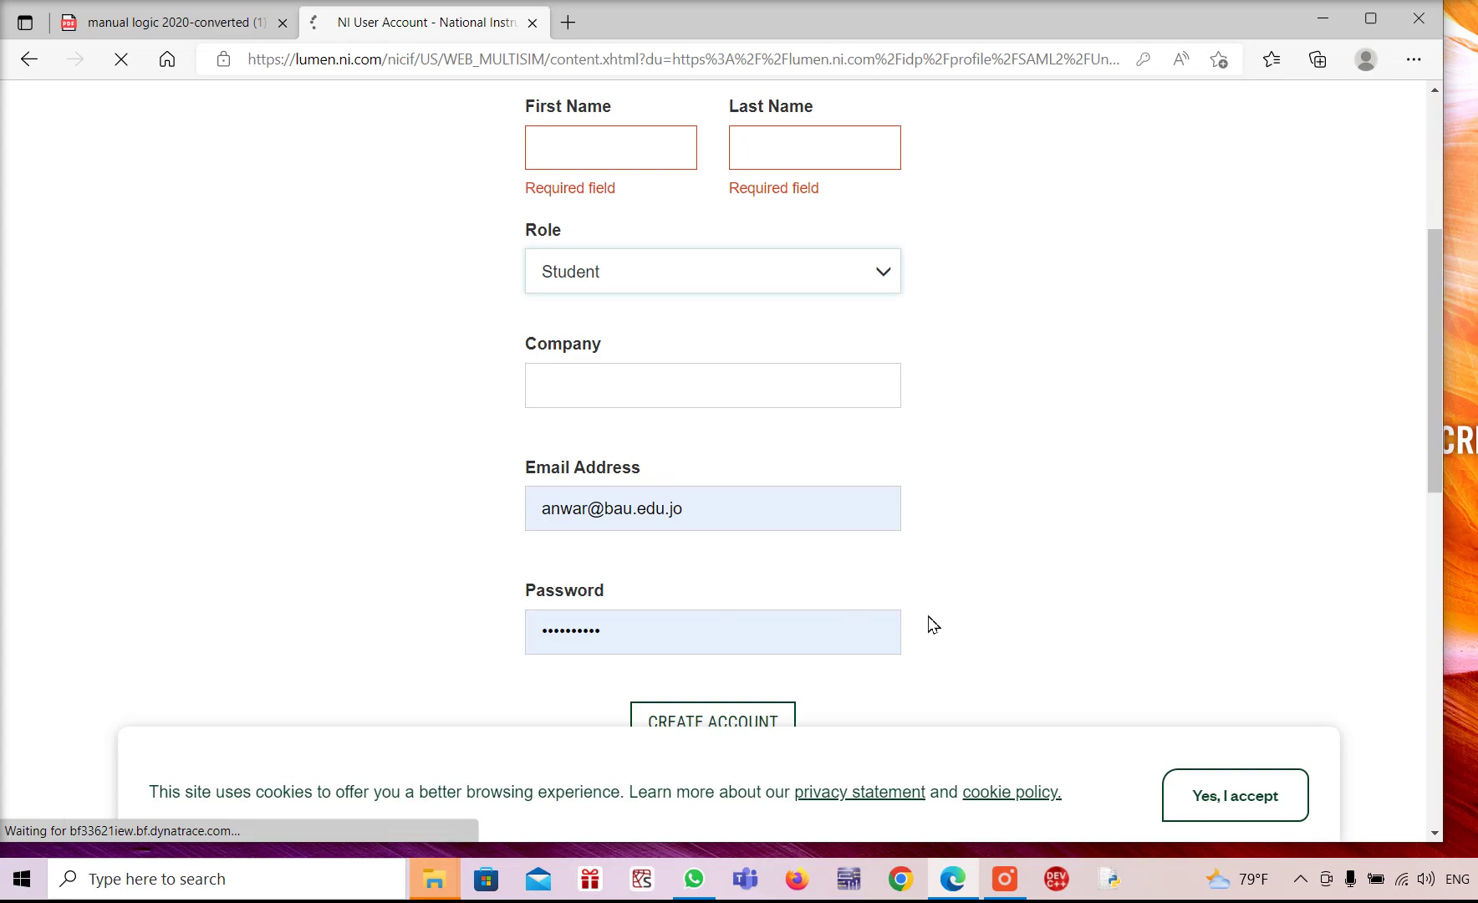
{"action": "scroll", "coordinate": [930, 623], "scroll_direction": "down", "scroll_amount": 5}
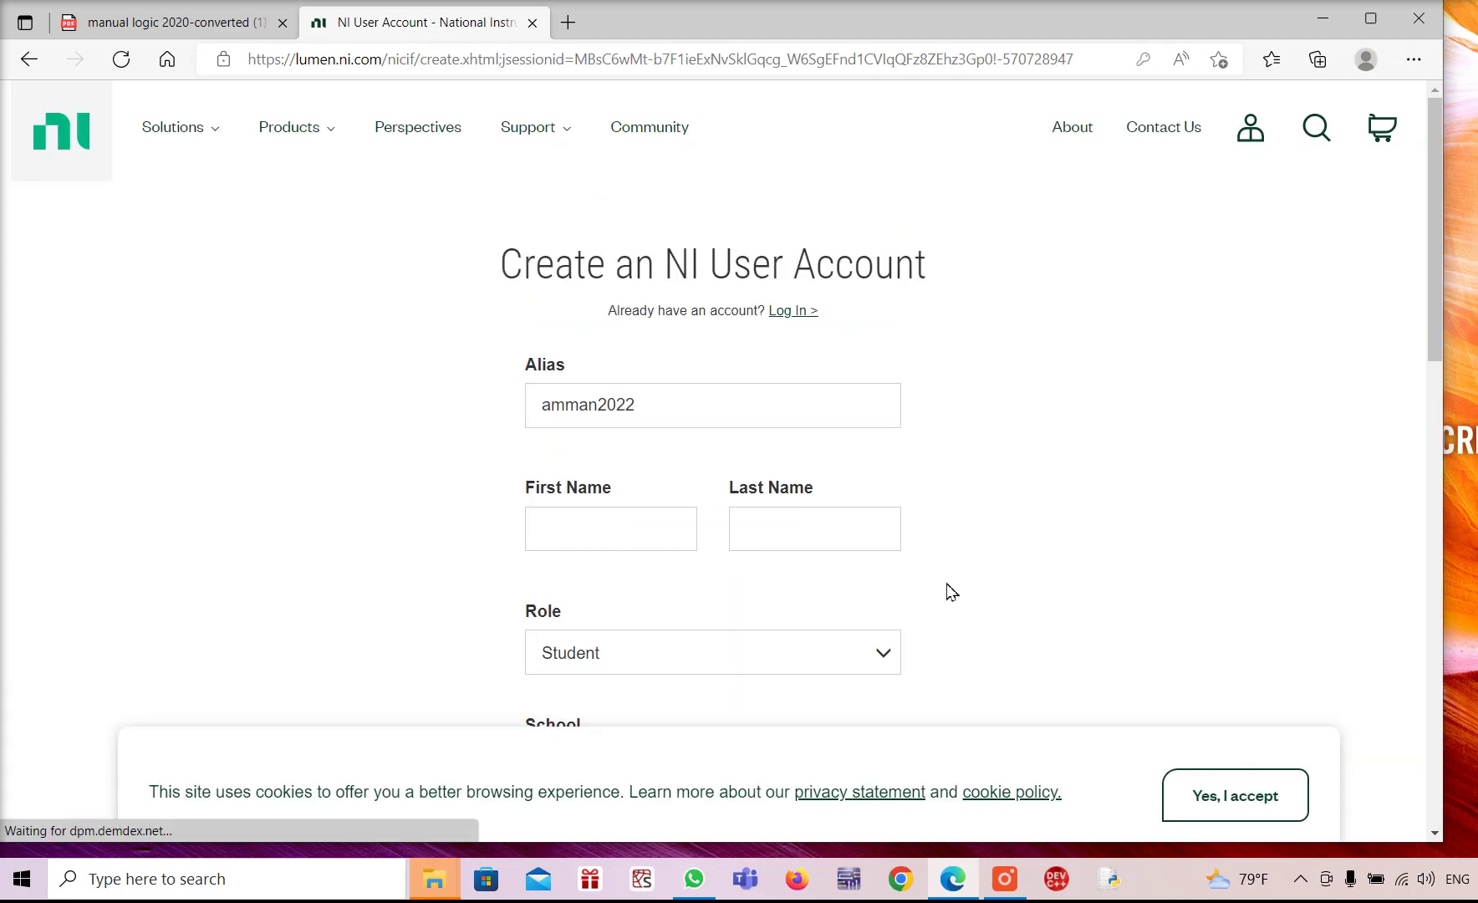
Scroll through the registration form to review the alias, role, email and password entries
{"action": "scroll", "coordinate": [970, 592], "scroll_direction": "down", "scroll_amount": 1}
{"action": "scroll", "coordinate": [965, 587], "scroll_direction": "down", "scroll_amount": 8}
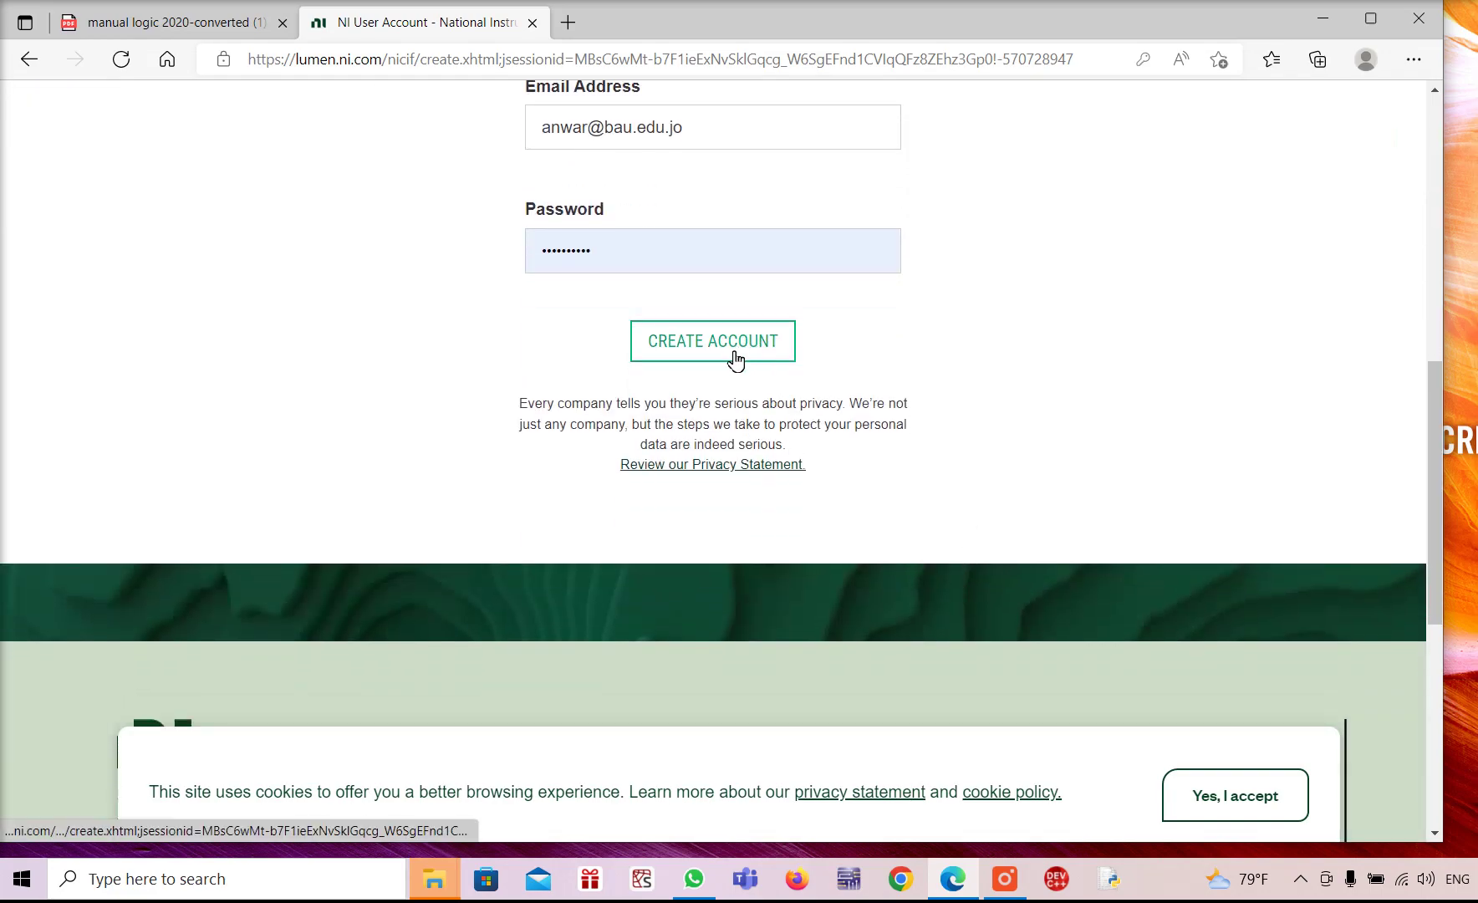
{"action": "scroll", "coordinate": [735, 355], "scroll_direction": "up", "scroll_amount": 5}
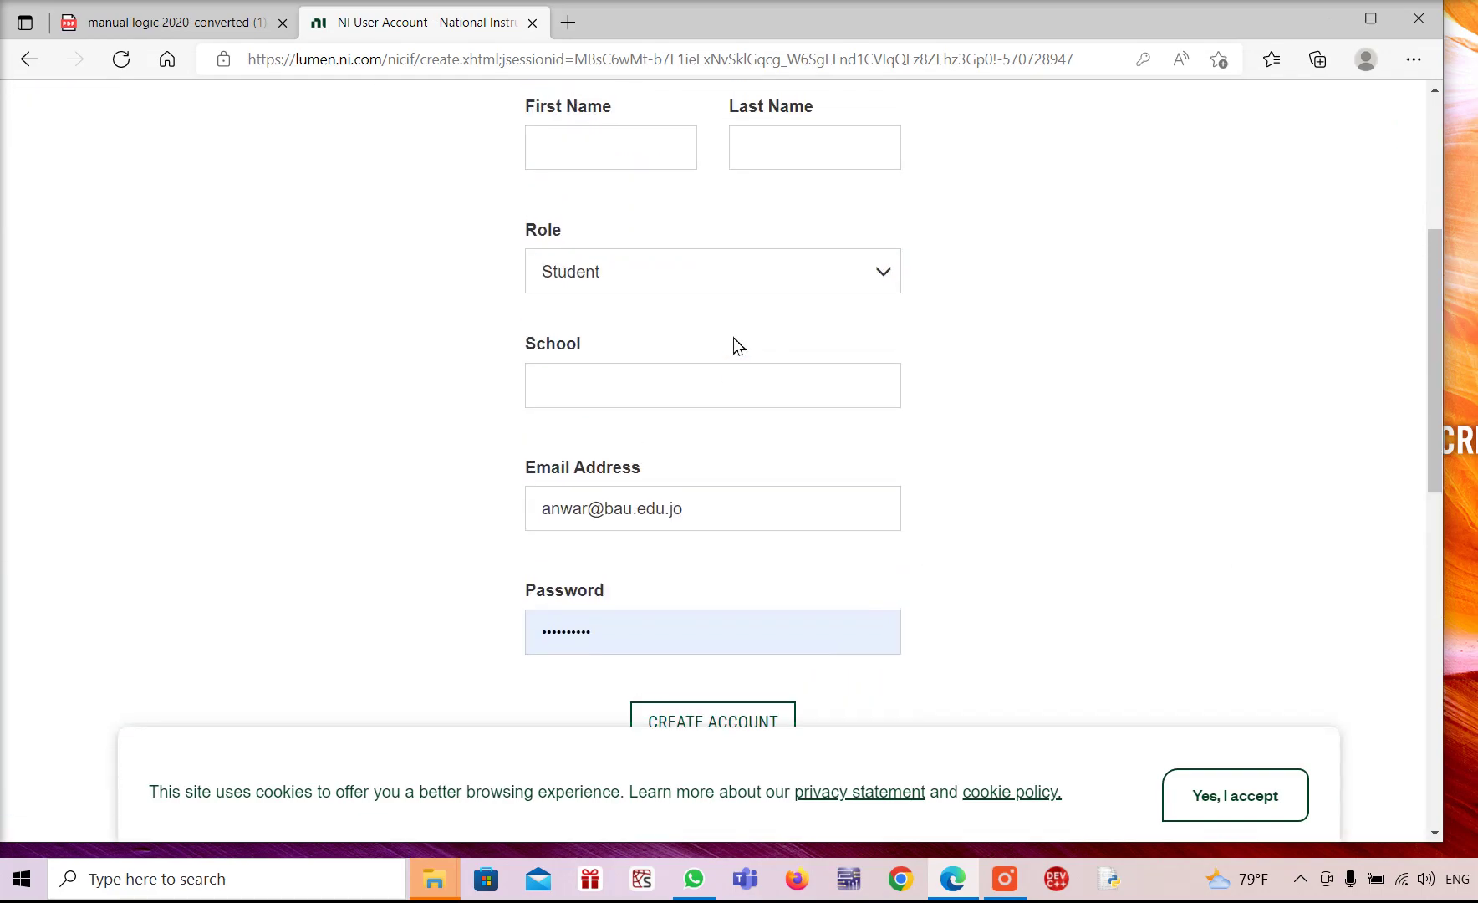
{"action": "scroll", "coordinate": [735, 347], "scroll_direction": "down", "scroll_amount": 5}
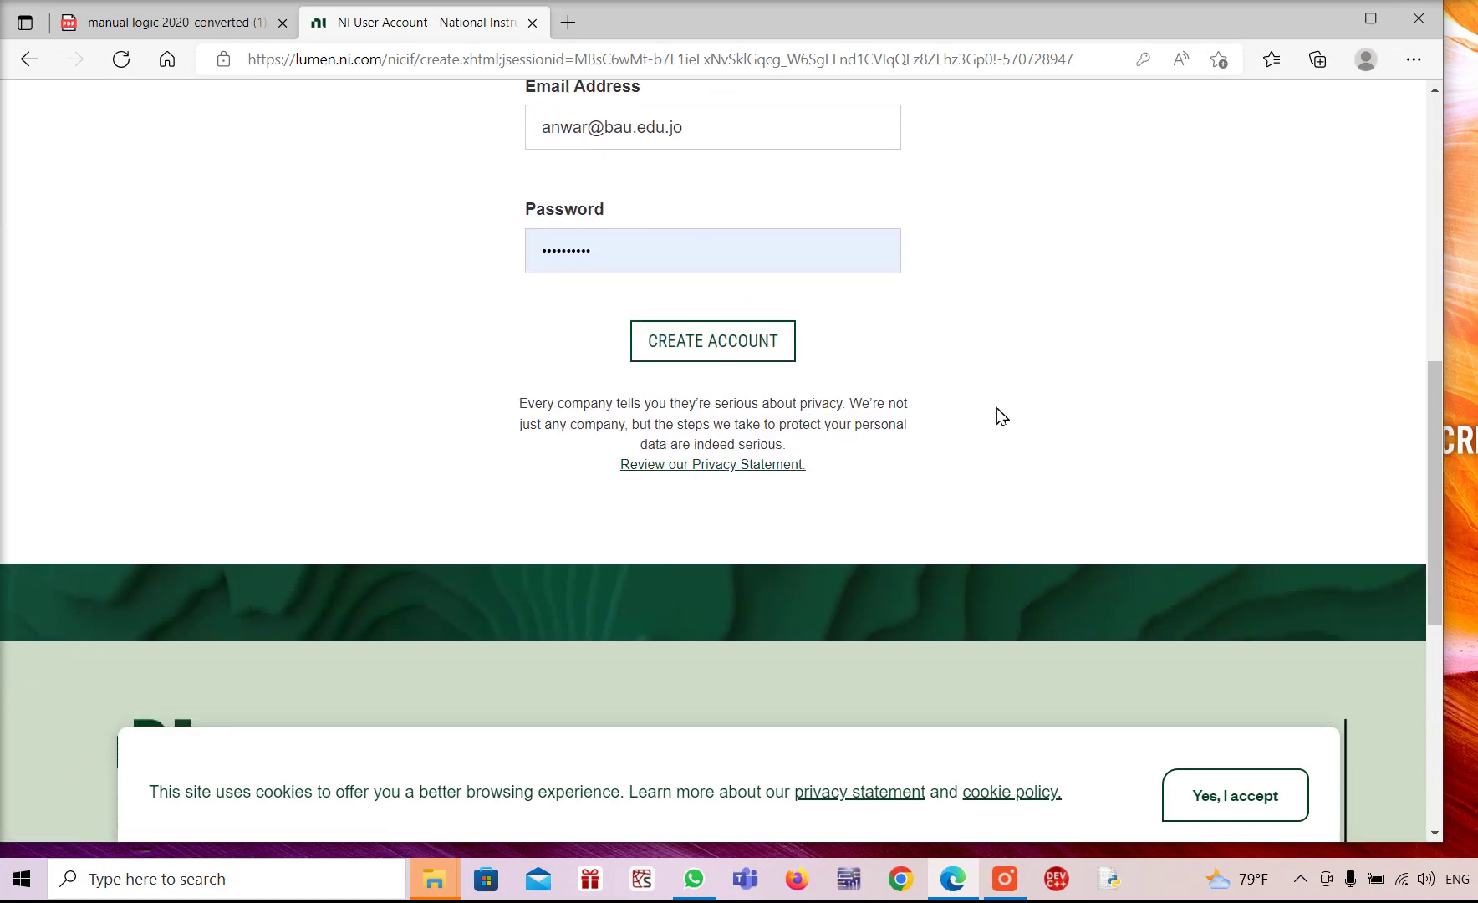
{"action": "scroll", "coordinate": [999, 416], "scroll_direction": "up", "scroll_amount": 10}
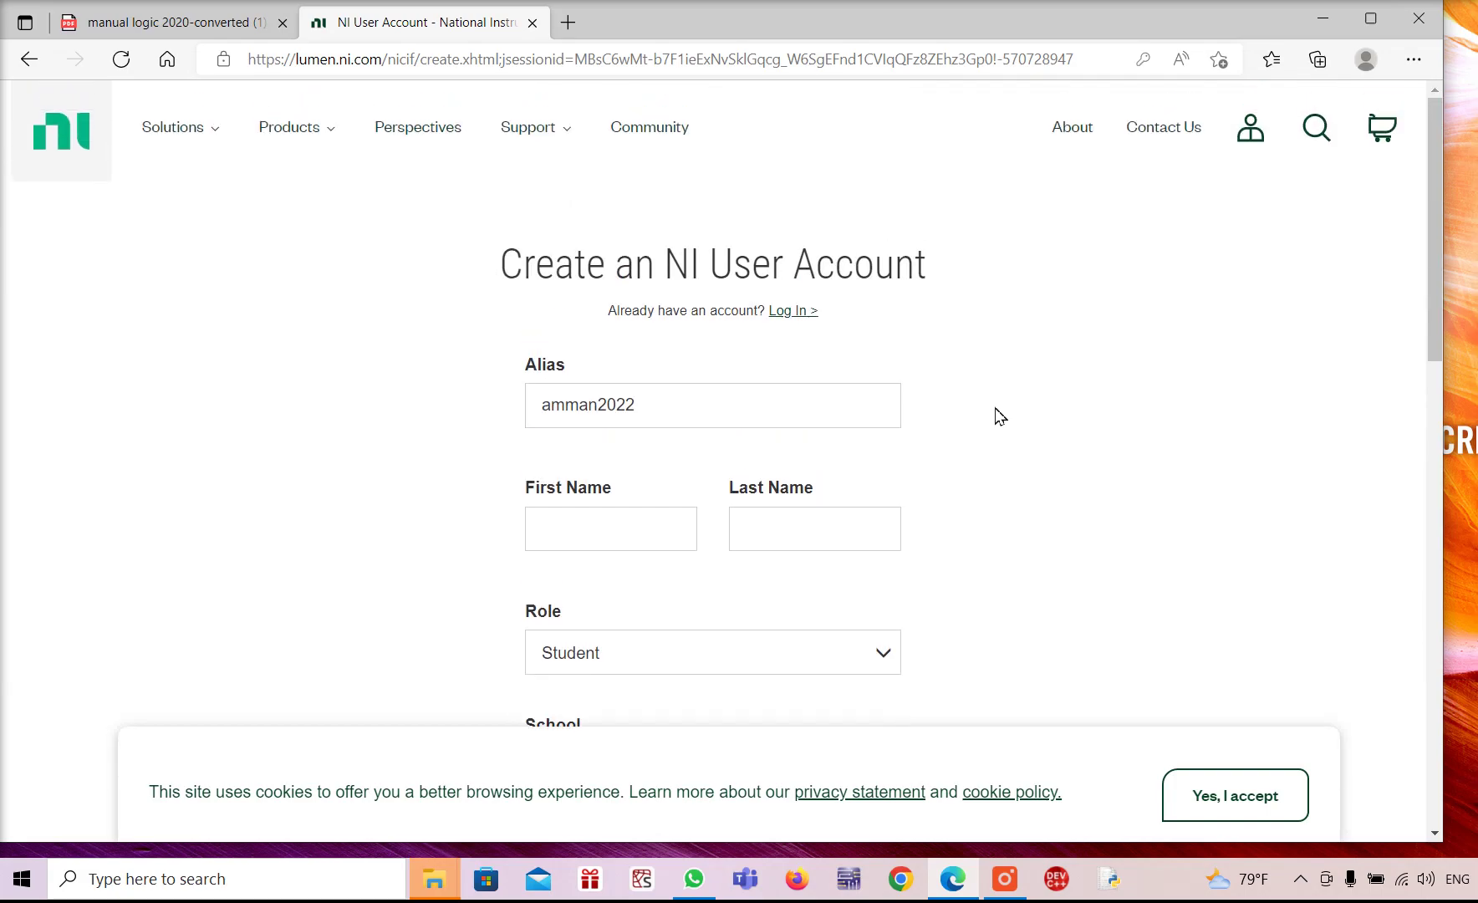
{"action": "scroll", "coordinate": [999, 416], "scroll_direction": "down", "scroll_amount": 5}
{"action": "scroll", "coordinate": [998, 416], "scroll_direction": "down", "scroll_amount": 5}
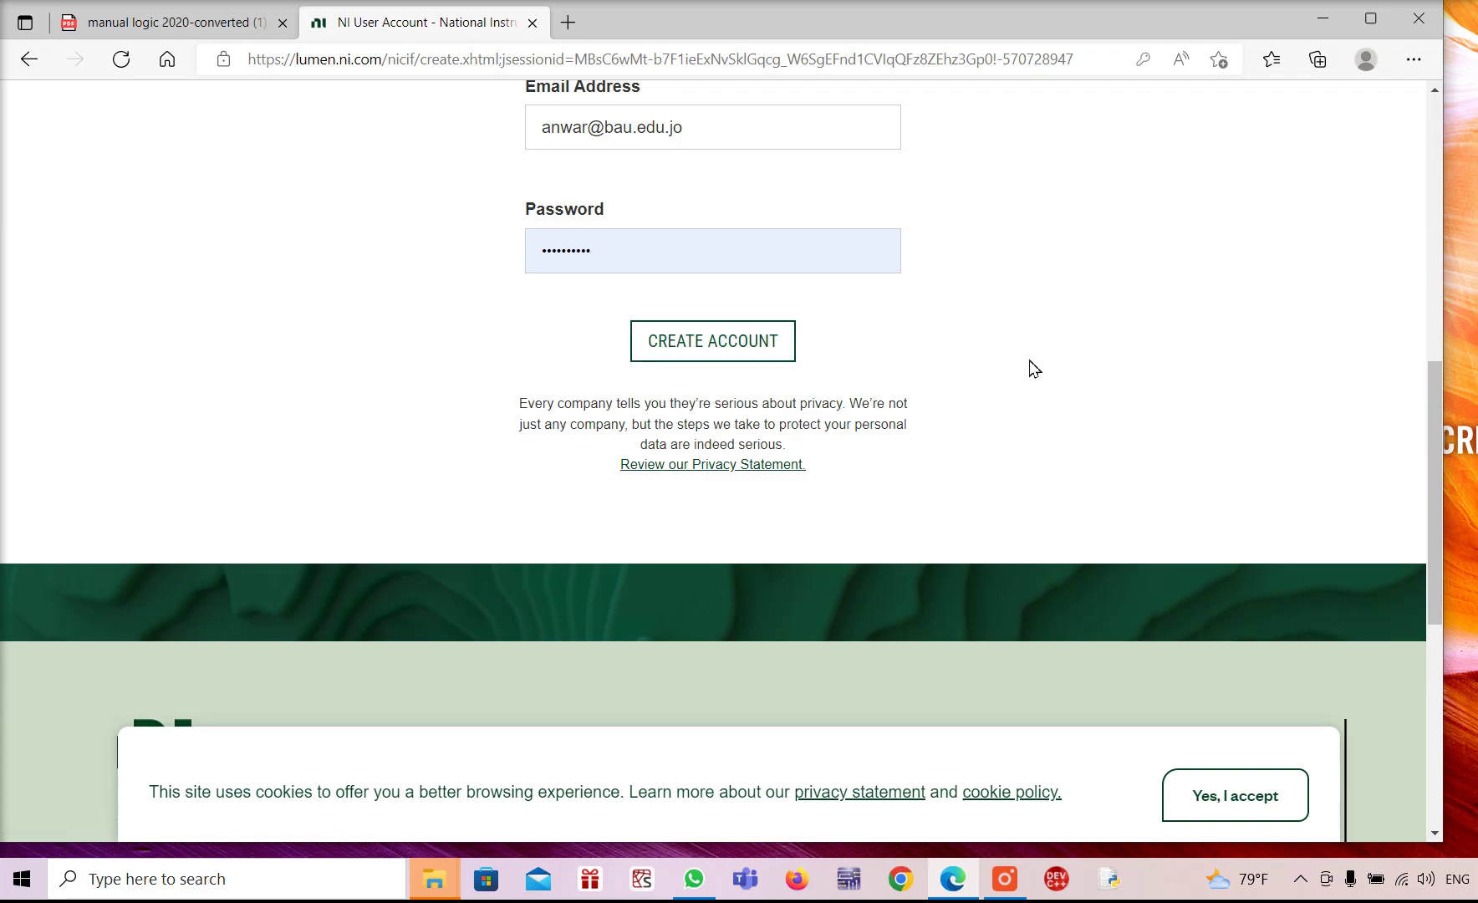
{"action": "scroll", "coordinate": [1035, 368], "scroll_direction": "down", "scroll_amount": 3}
{"action": "scroll", "coordinate": [1036, 368], "scroll_direction": "up", "scroll_amount": 8}
{"action": "scroll", "coordinate": [1047, 384], "scroll_direction": "up", "scroll_amount": 5}
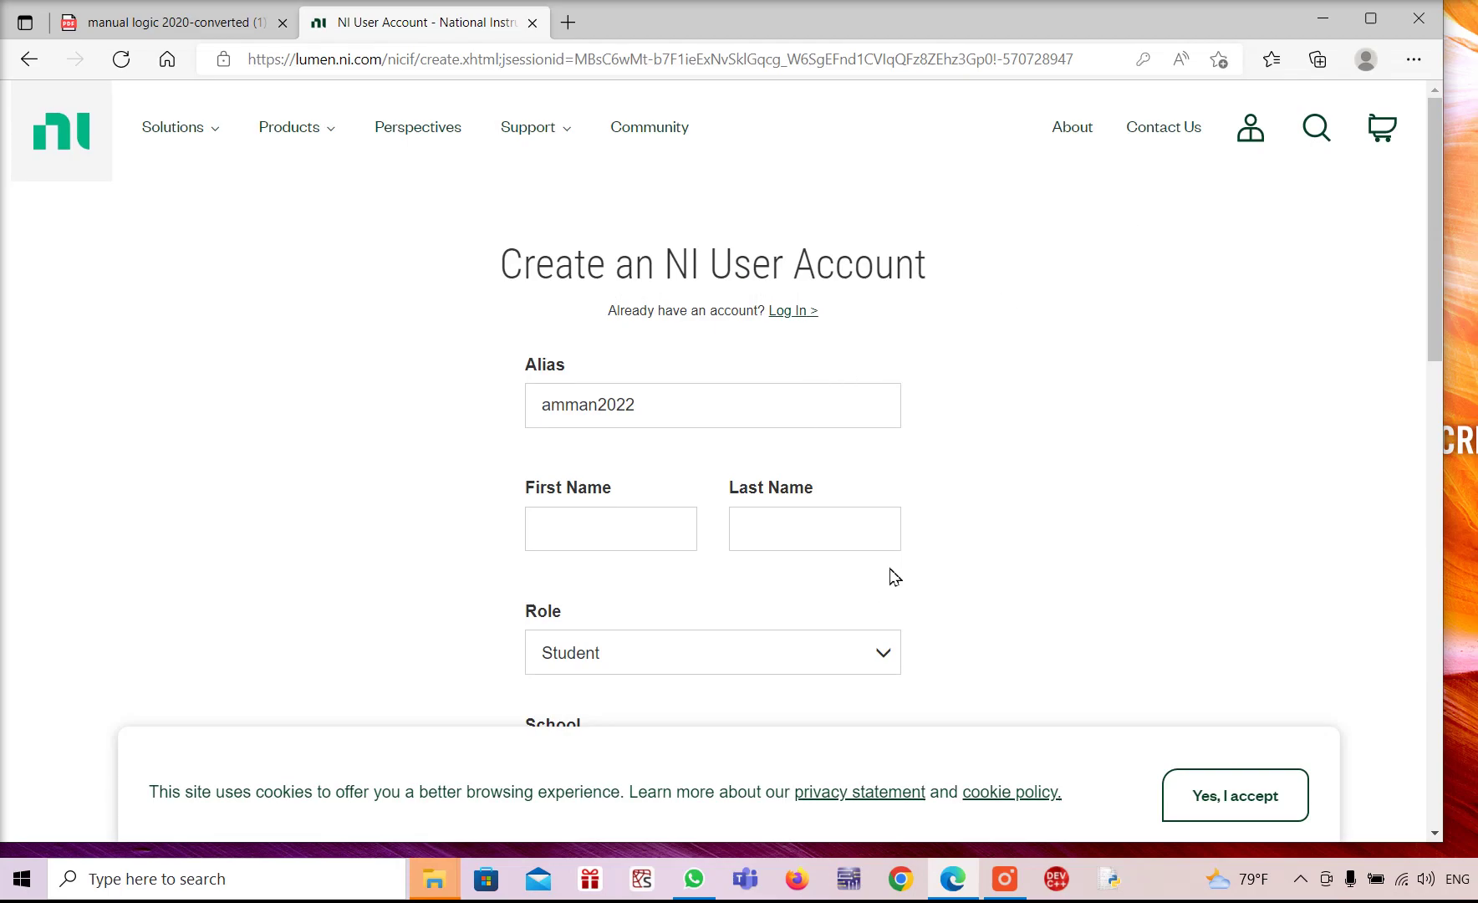
Fill in the user's first name and last name on the form
{"action": "left_click", "coordinate": [590, 530]}
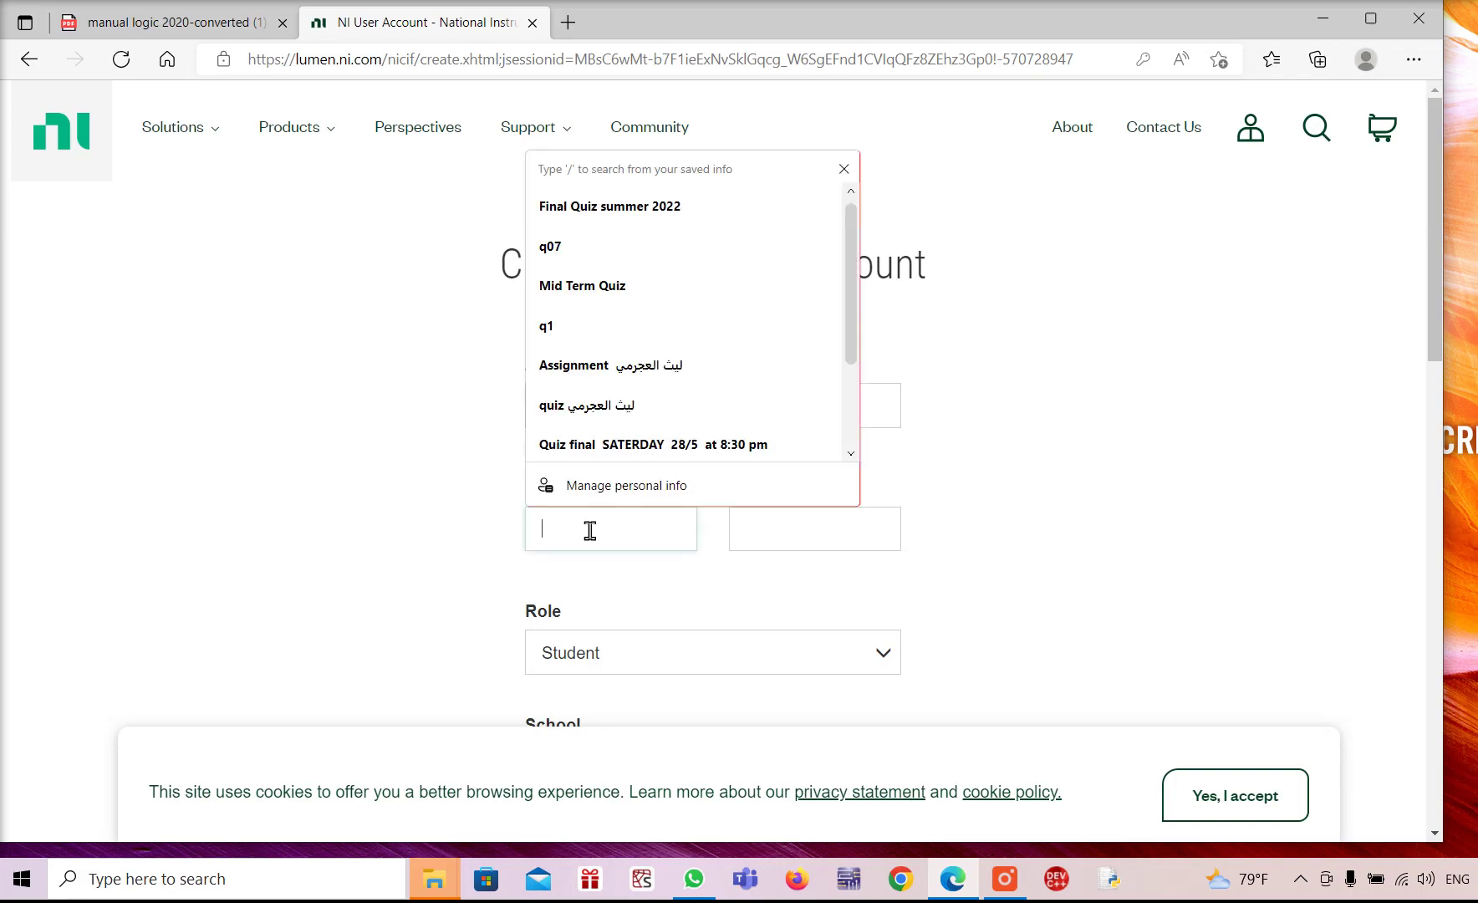
{"action": "type", "text": "a"}
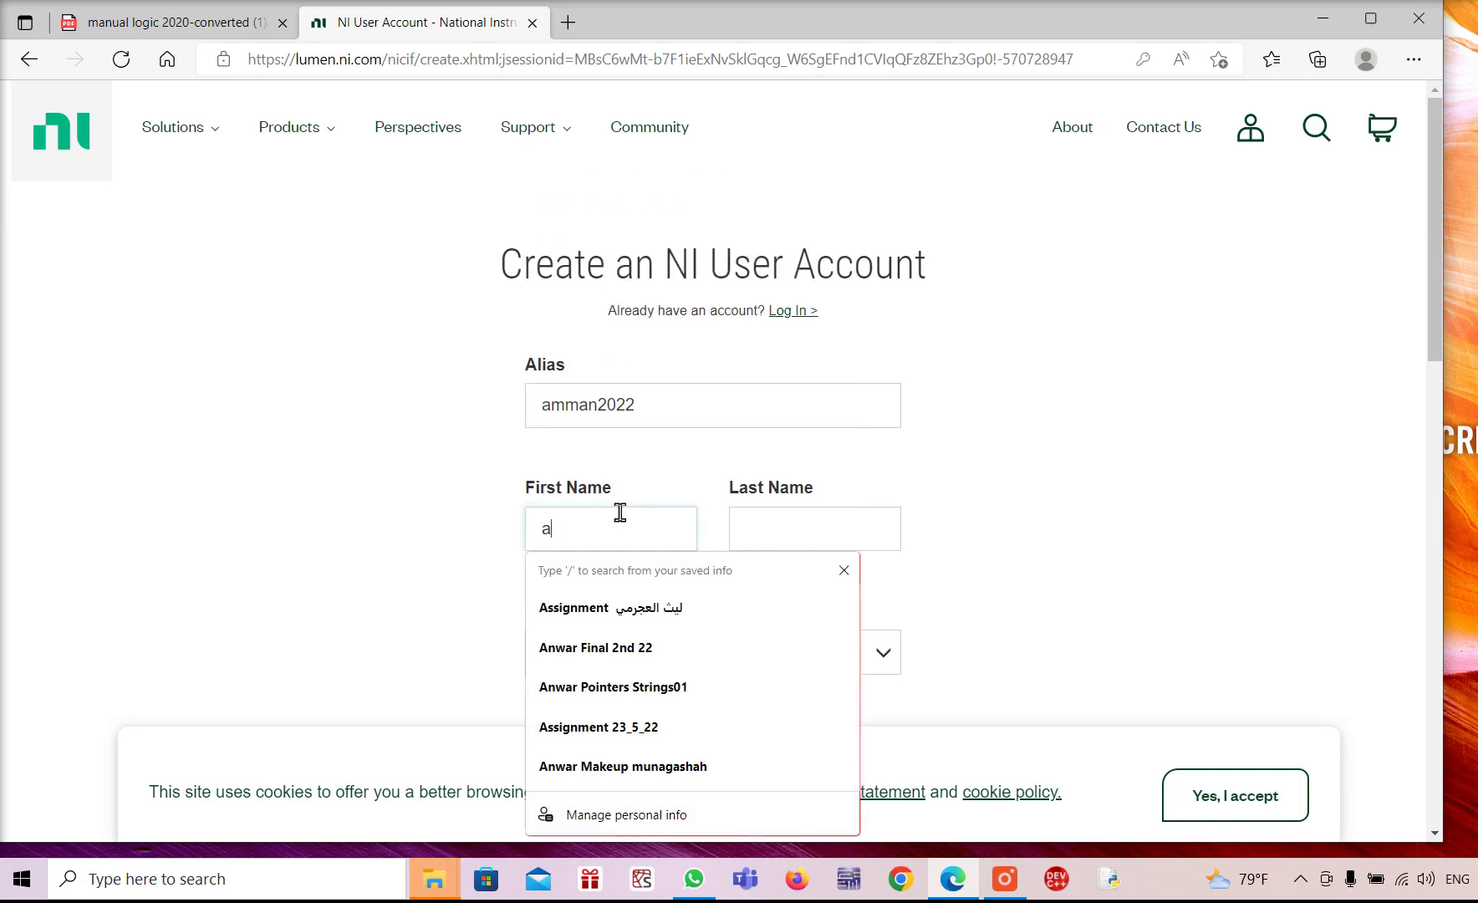
{"action": "key", "text": "BackSpace"}
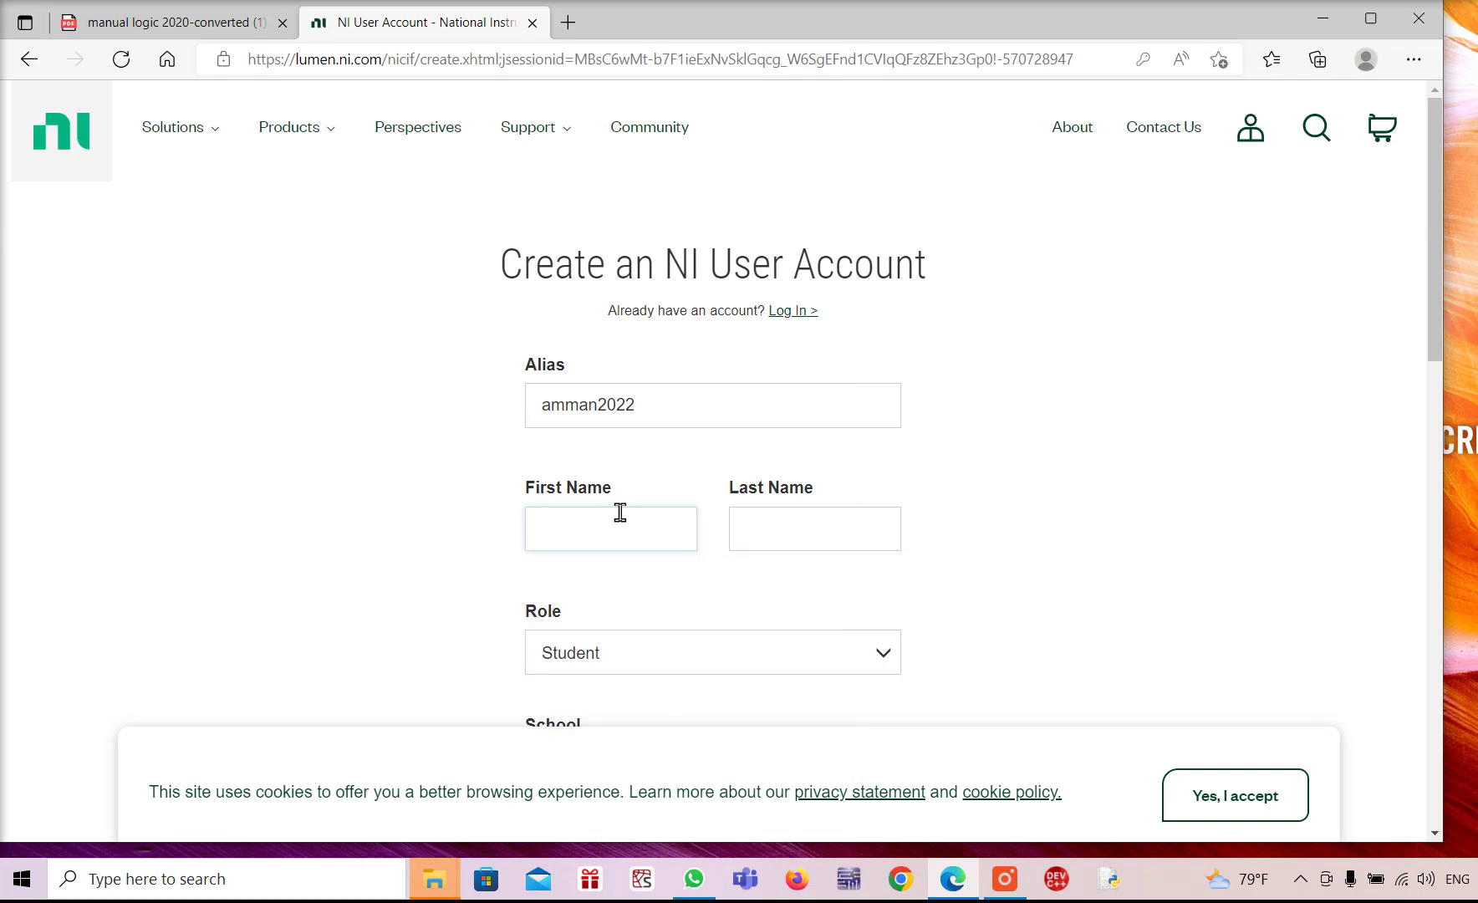
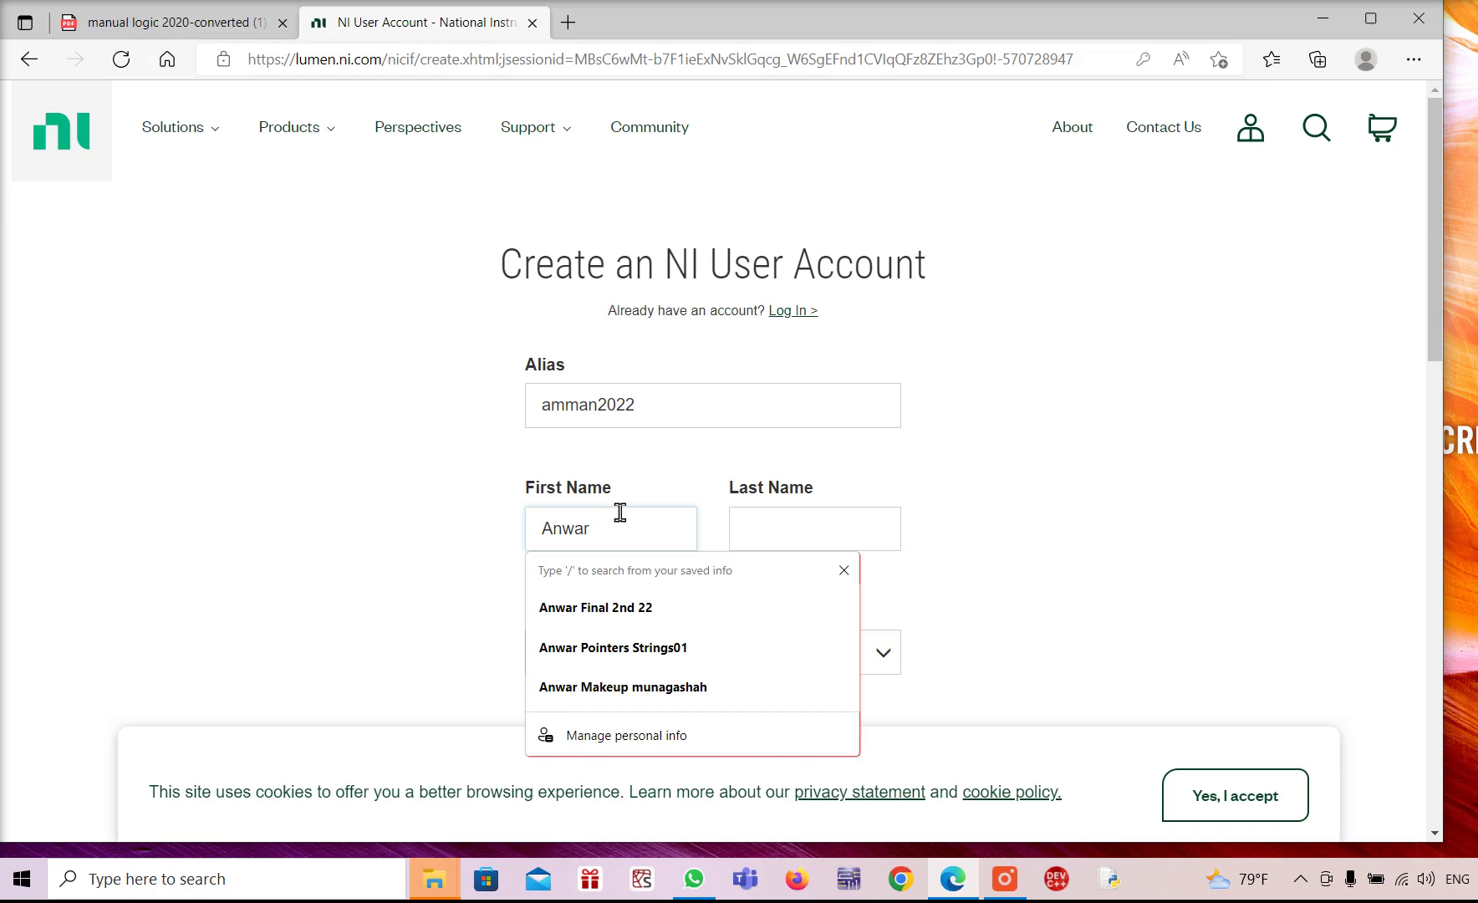
{"action": "left_click", "coordinate": [787, 535]}
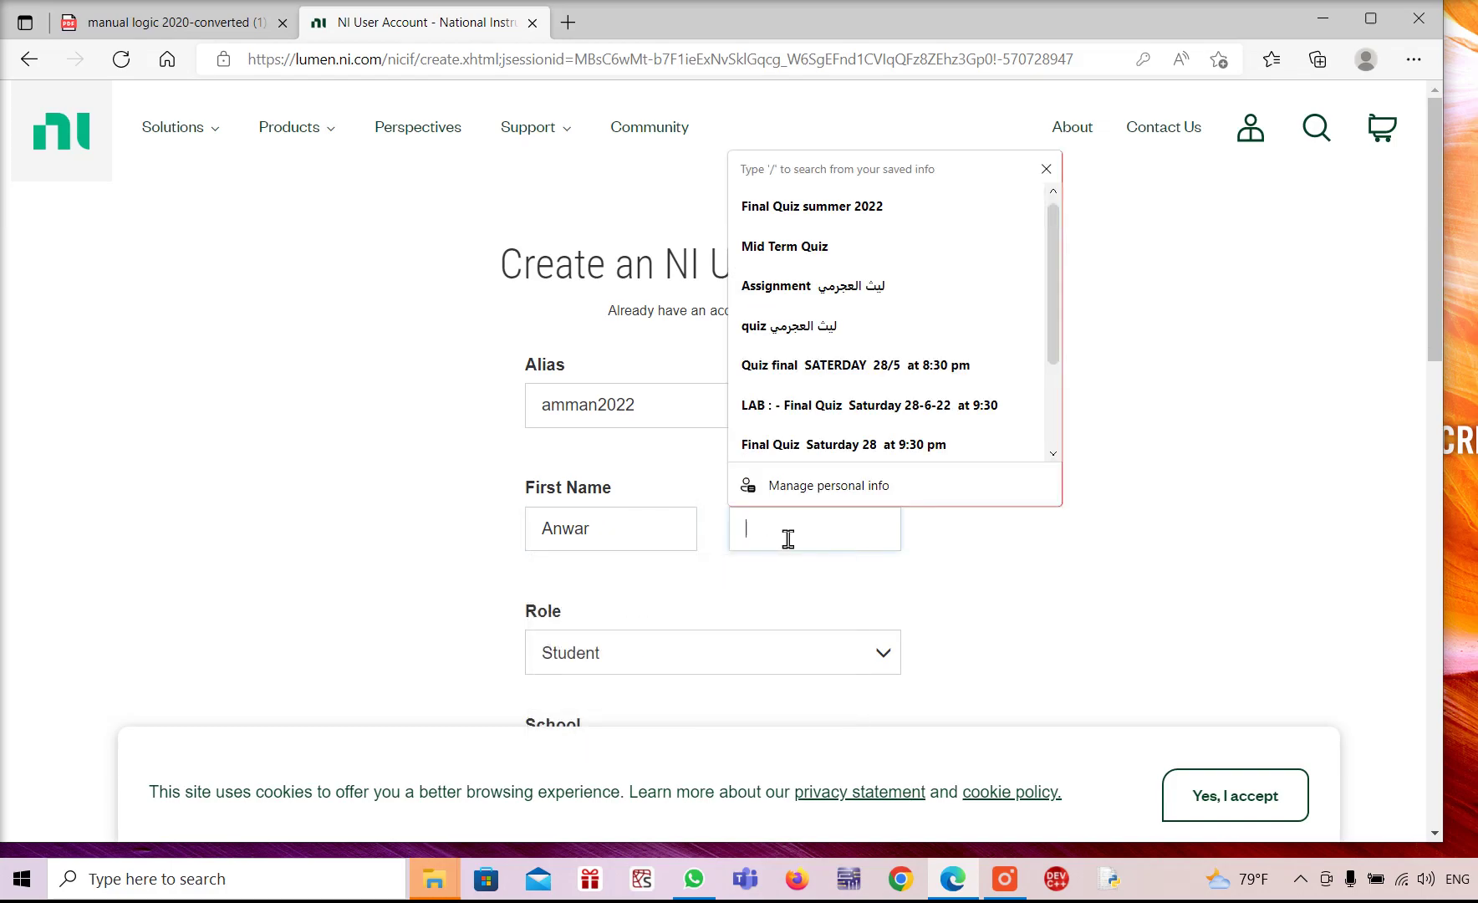
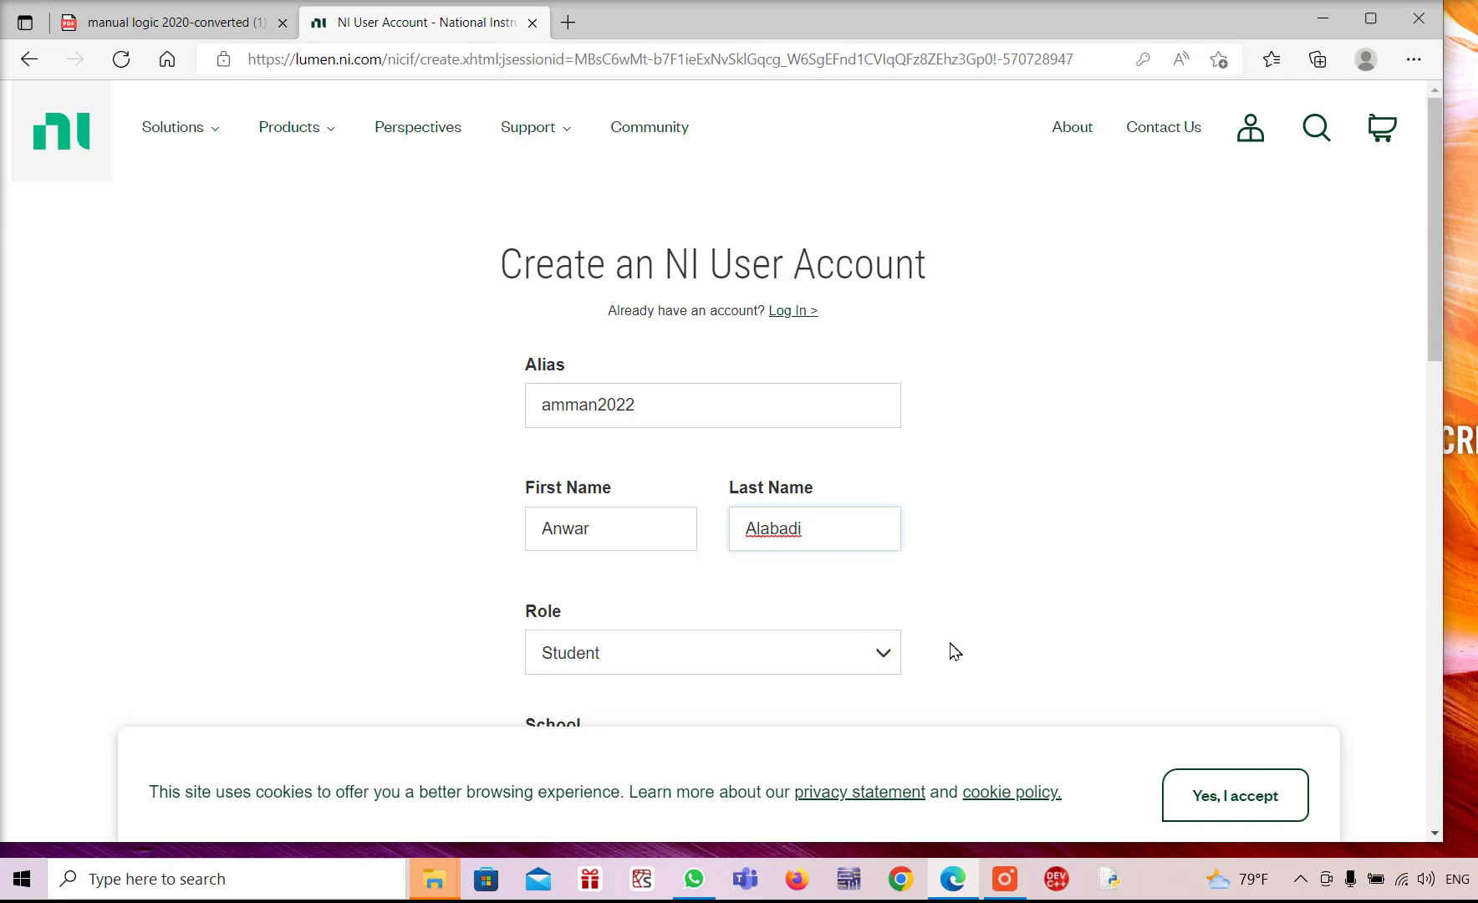
{"action": "scroll", "coordinate": [937, 666], "scroll_direction": "down", "scroll_amount": 5}
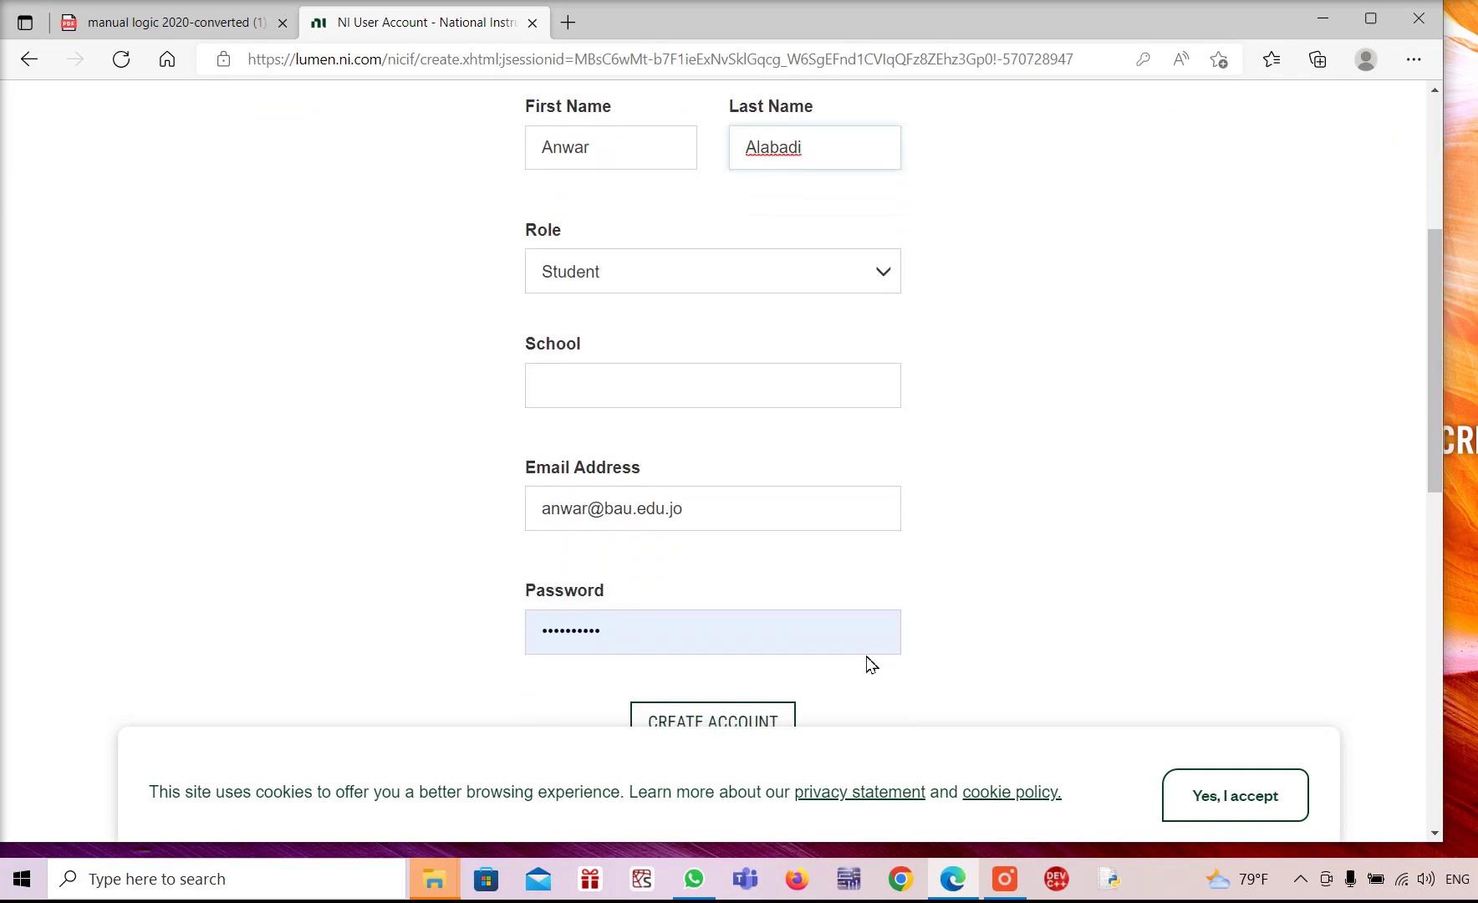
Submit the new NI account form with Create Account
{"action": "scroll", "coordinate": [867, 663], "scroll_direction": "down", "scroll_amount": 4}
{"action": "scroll", "coordinate": [872, 657], "scroll_direction": "down", "scroll_amount": 1}
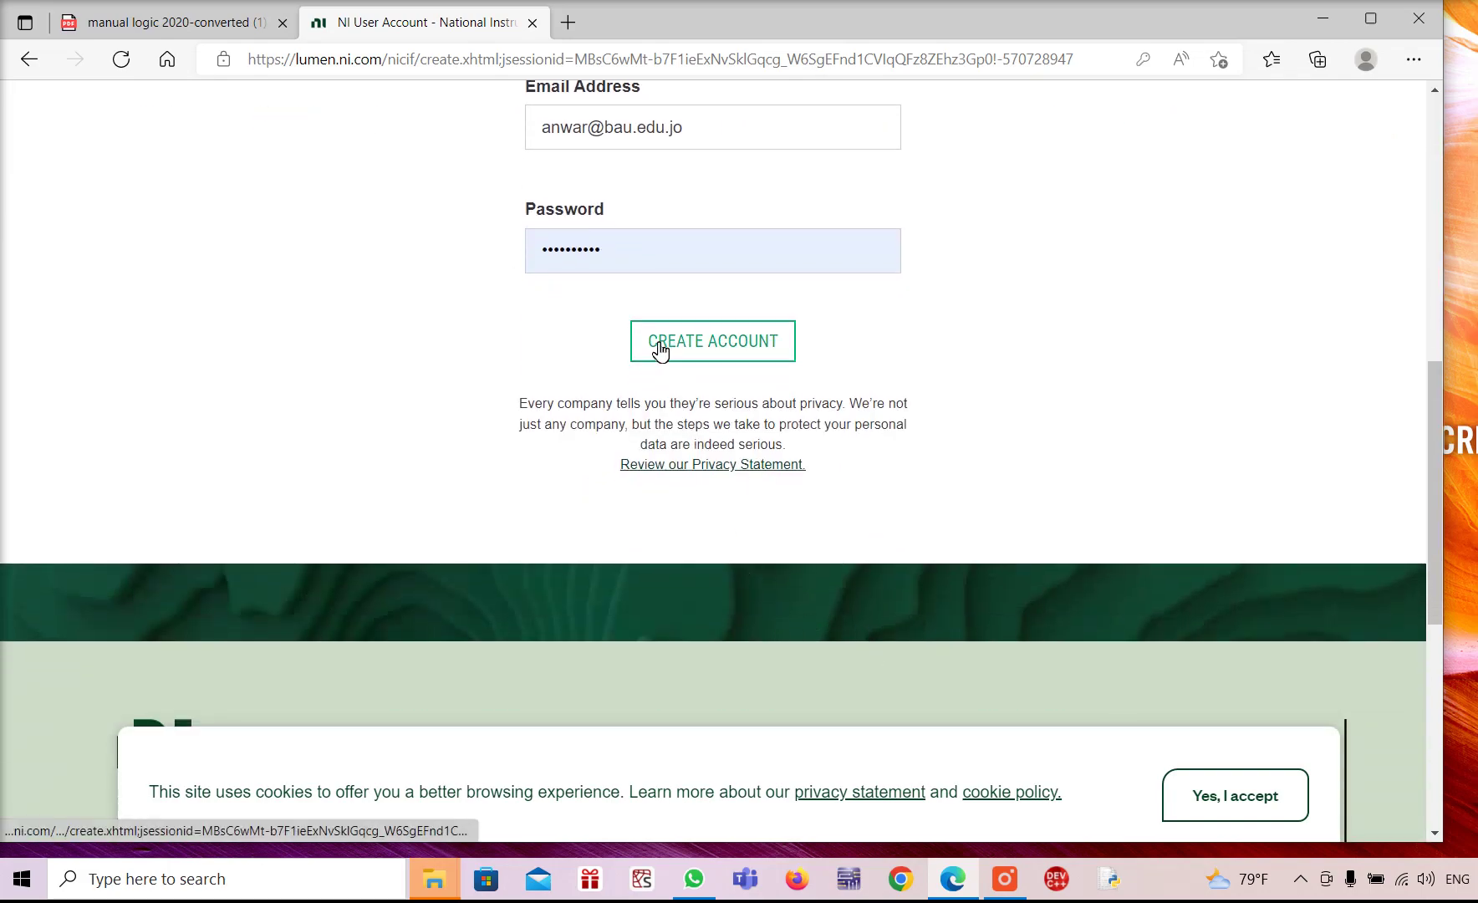
{"action": "left_click", "coordinate": [659, 351]}
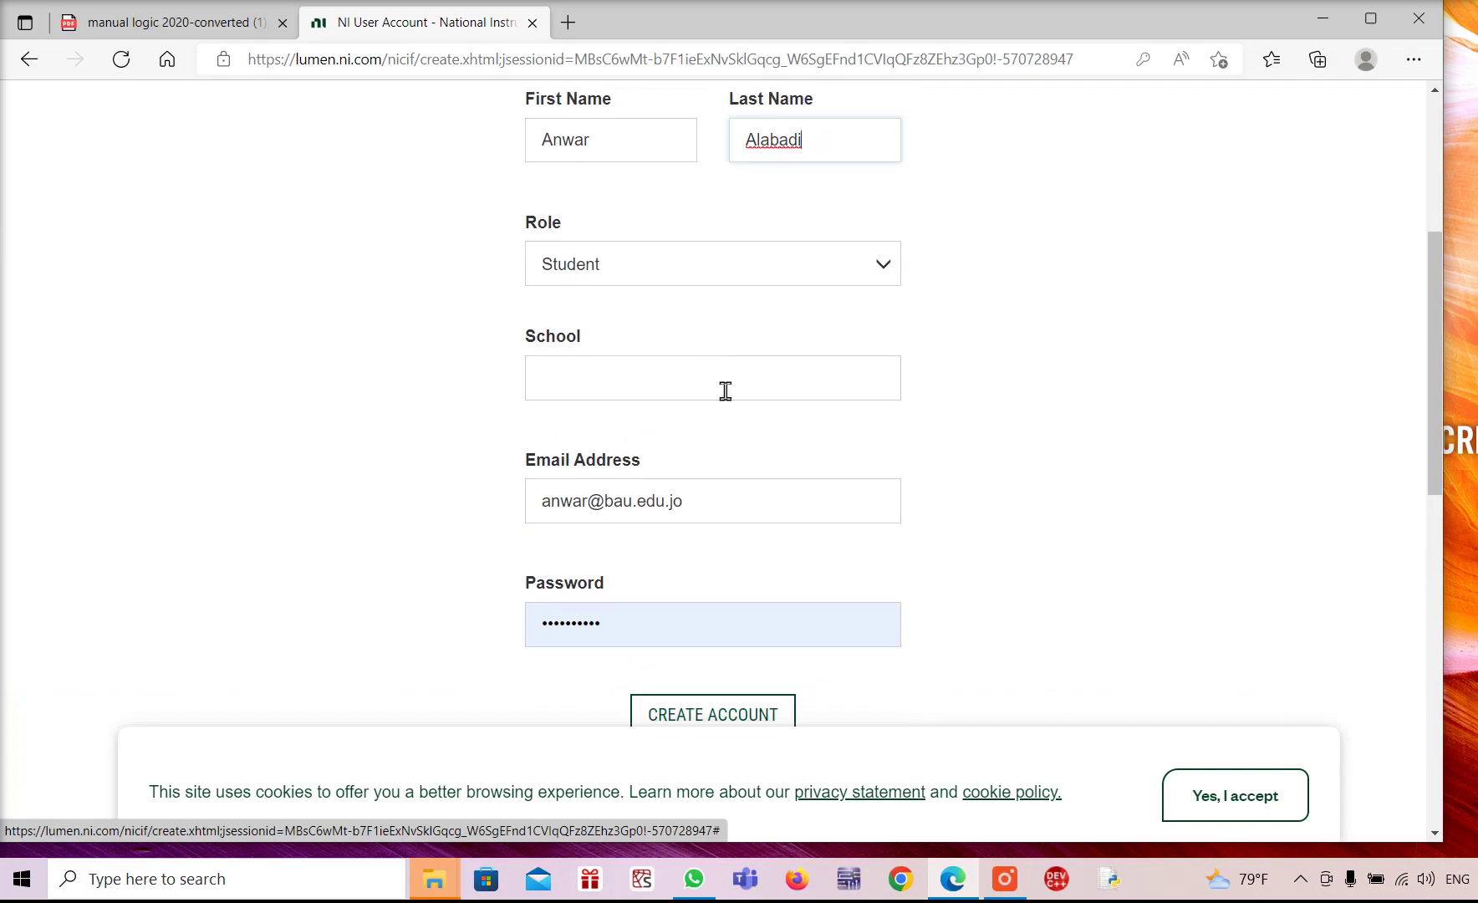
Go to the Log In page with email and password prefilled
{"action": "scroll", "coordinate": [736, 598], "scroll_direction": "down", "scroll_amount": 10}
{"action": "scroll", "coordinate": [744, 565], "scroll_direction": "up", "scroll_amount": 5}
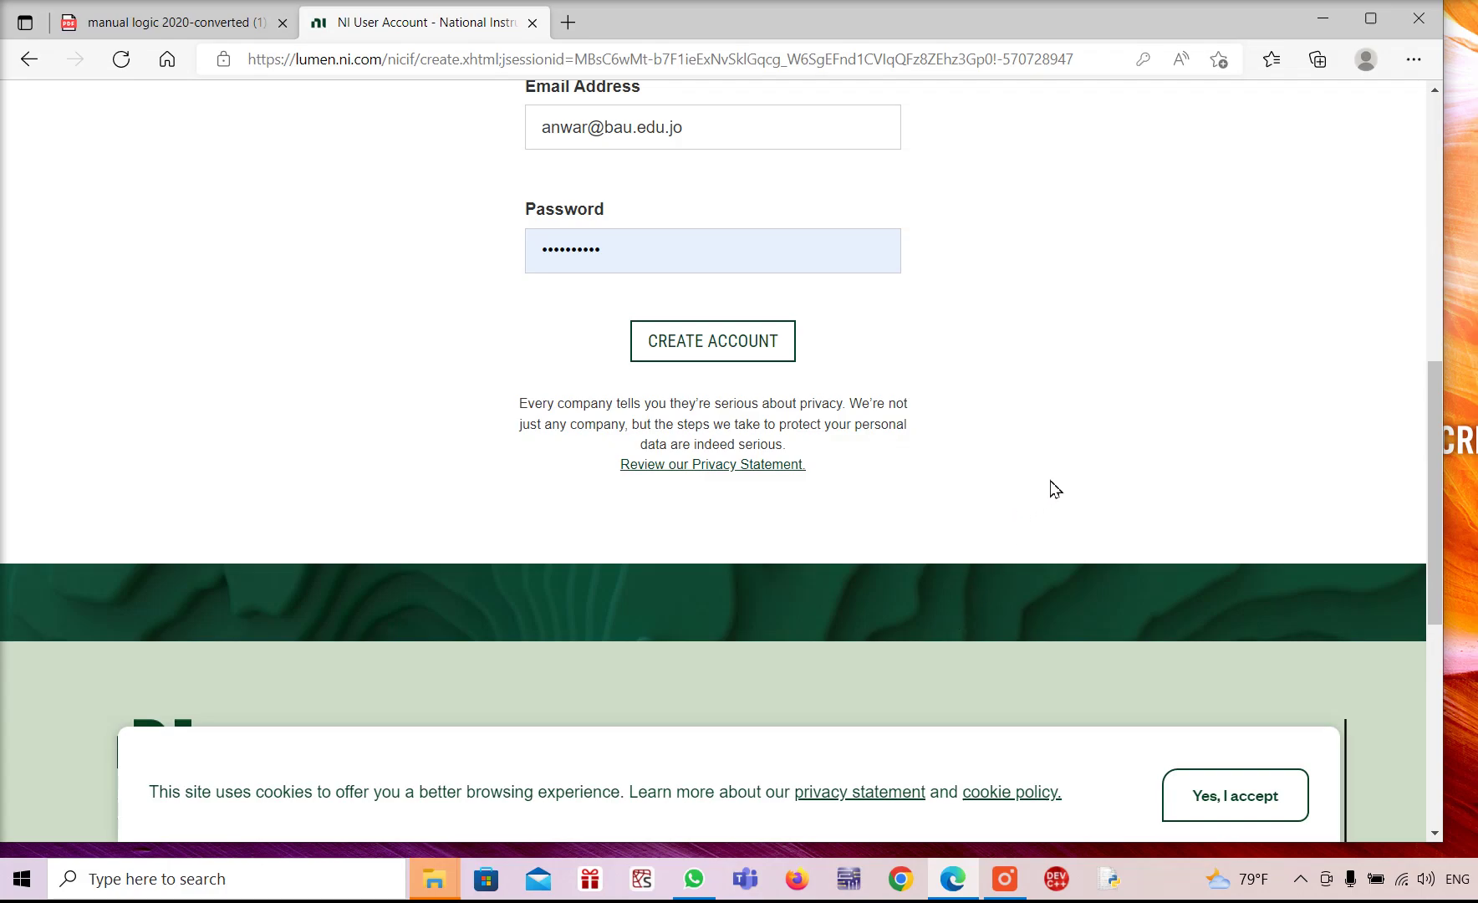
{"action": "scroll", "coordinate": [1063, 468], "scroll_direction": "up", "scroll_amount": 8}
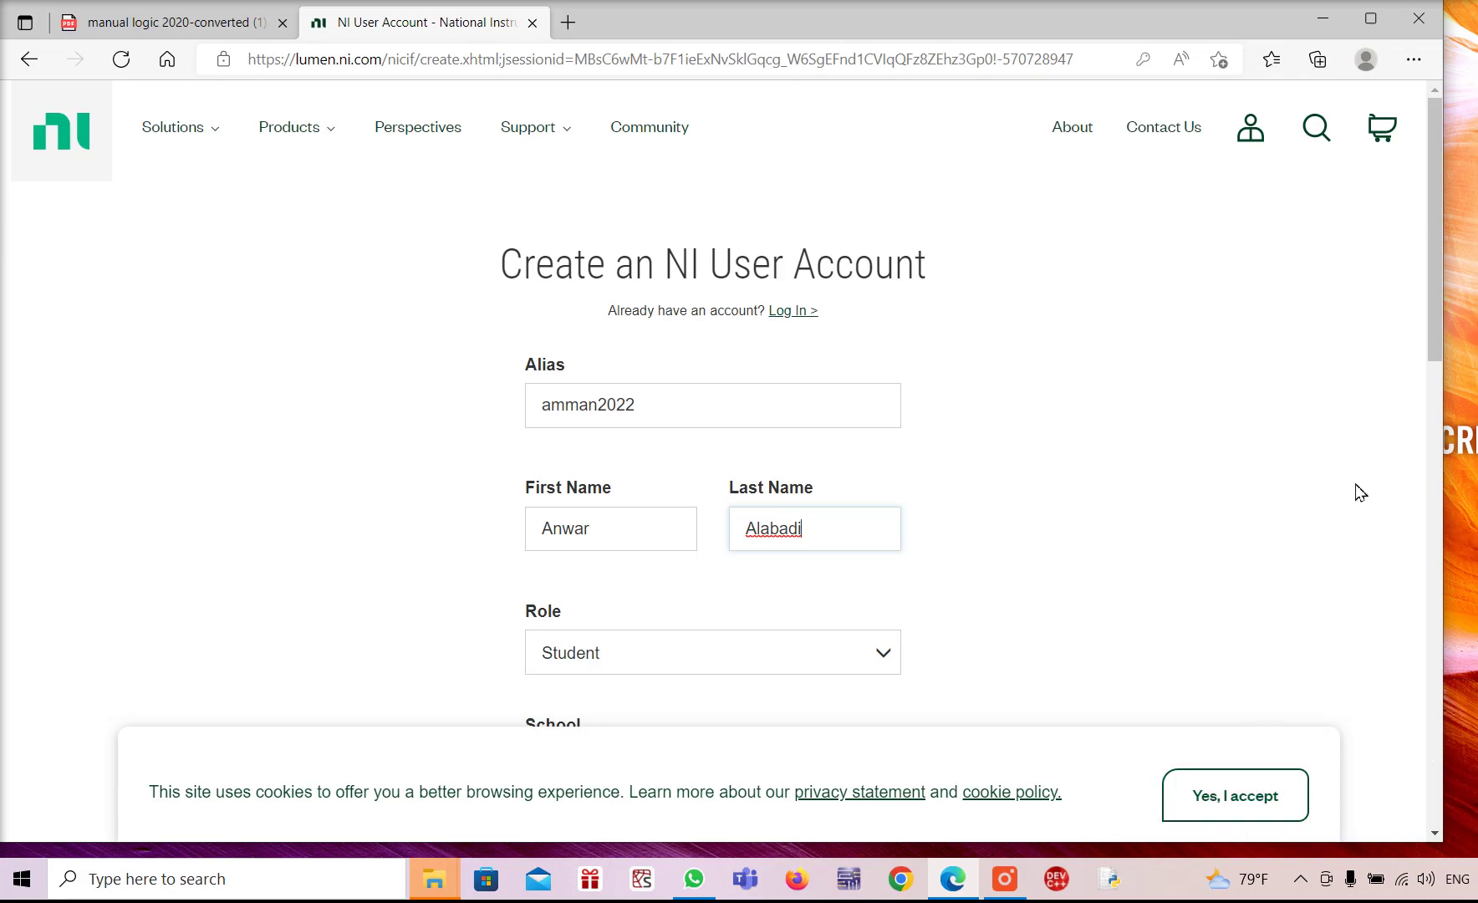
{"action": "left_click", "coordinate": [1216, 394]}
{"action": "left_click", "coordinate": [783, 311]}
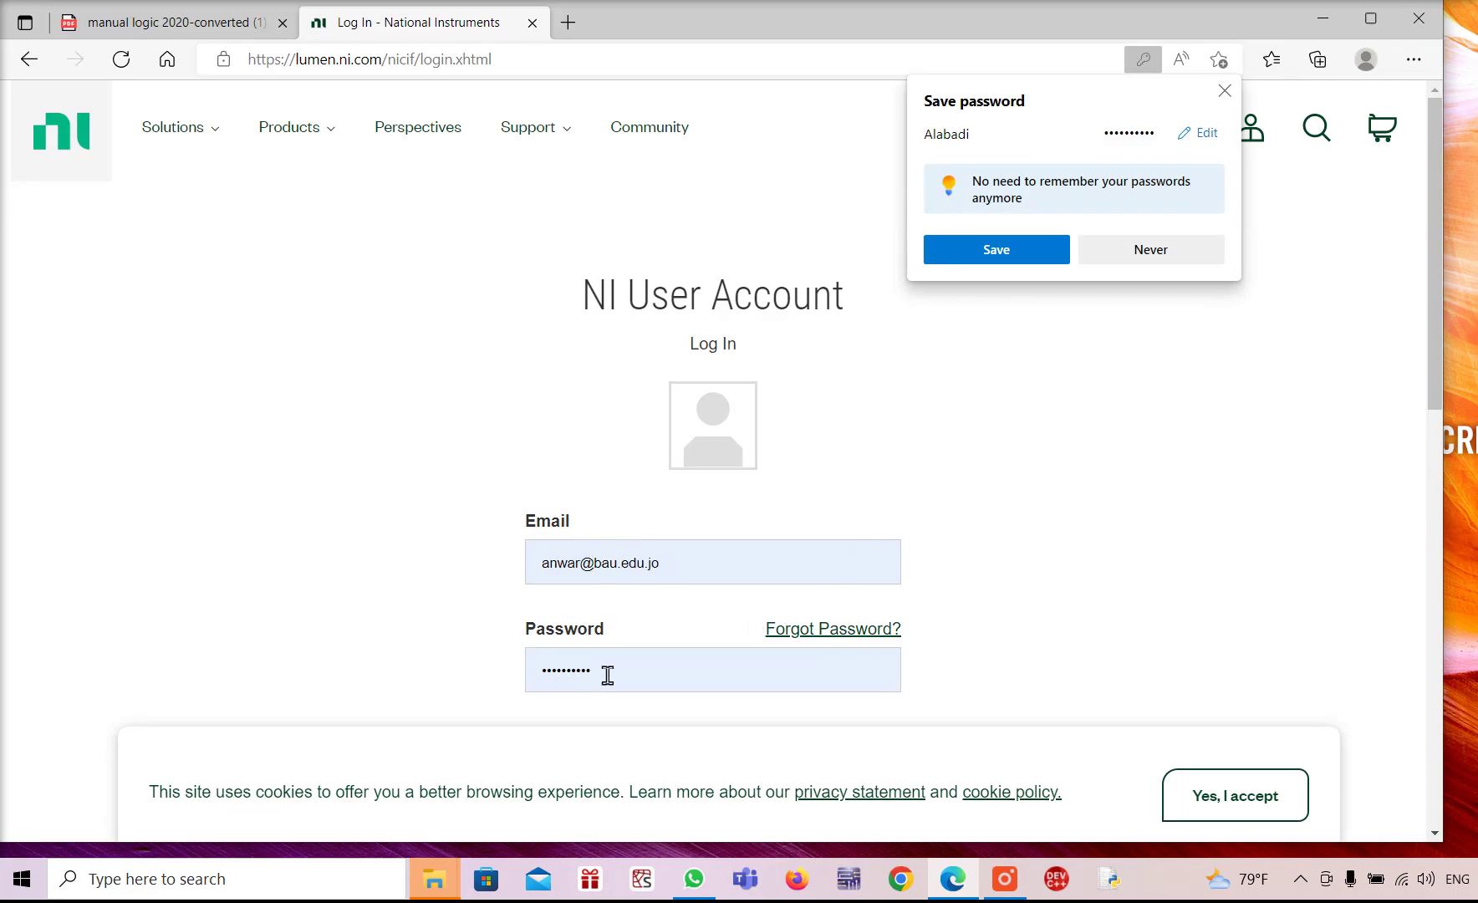
Save the password in the browser and log in to the new account
{"action": "left_click", "coordinate": [995, 250]}
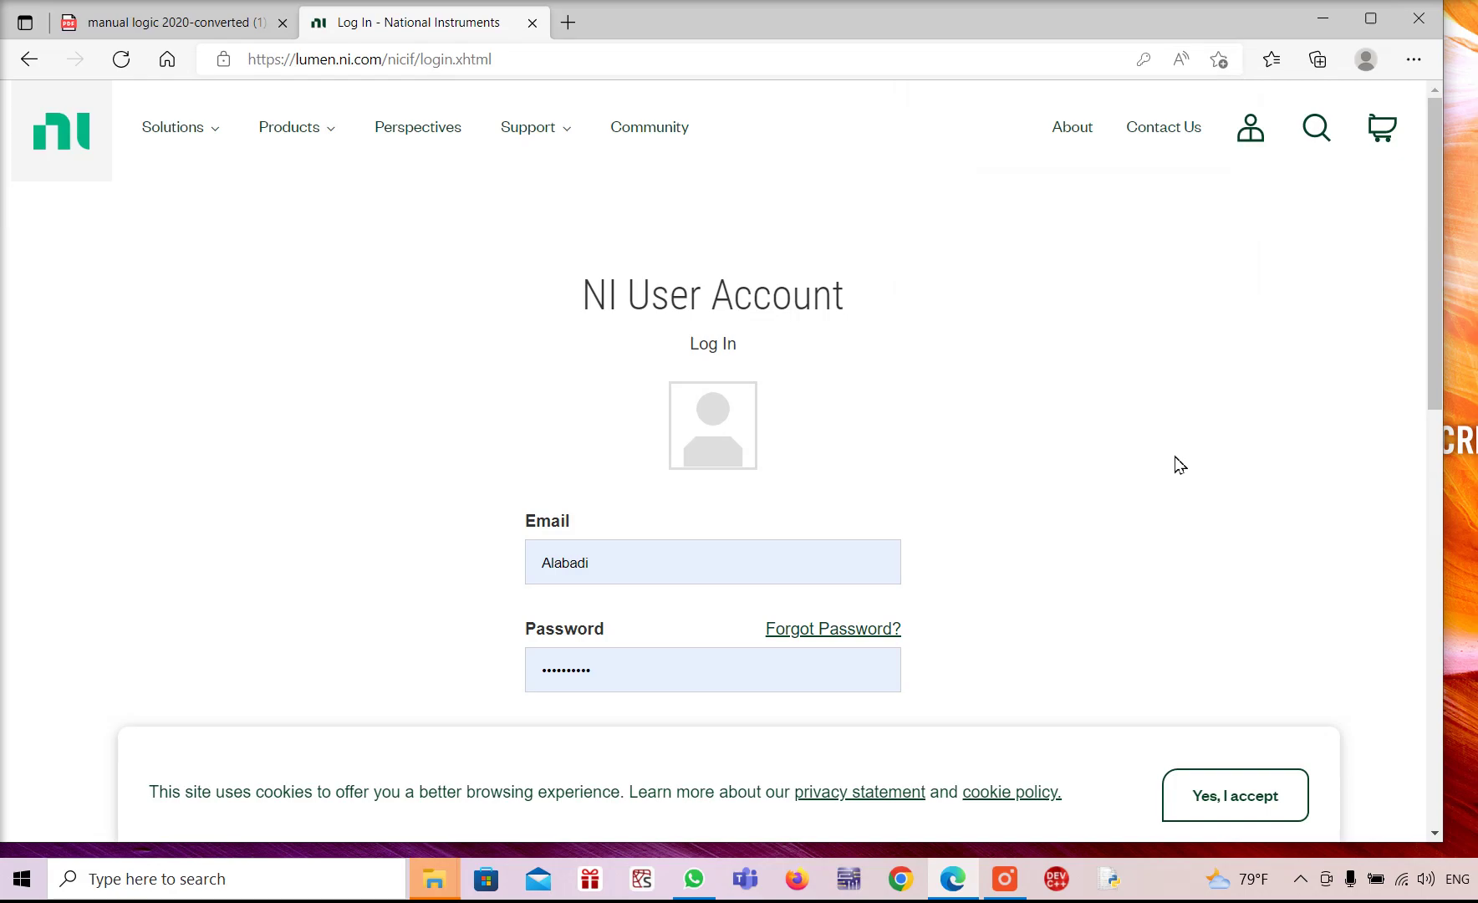
{"action": "scroll", "coordinate": [1165, 446], "scroll_direction": "down", "scroll_amount": 4}
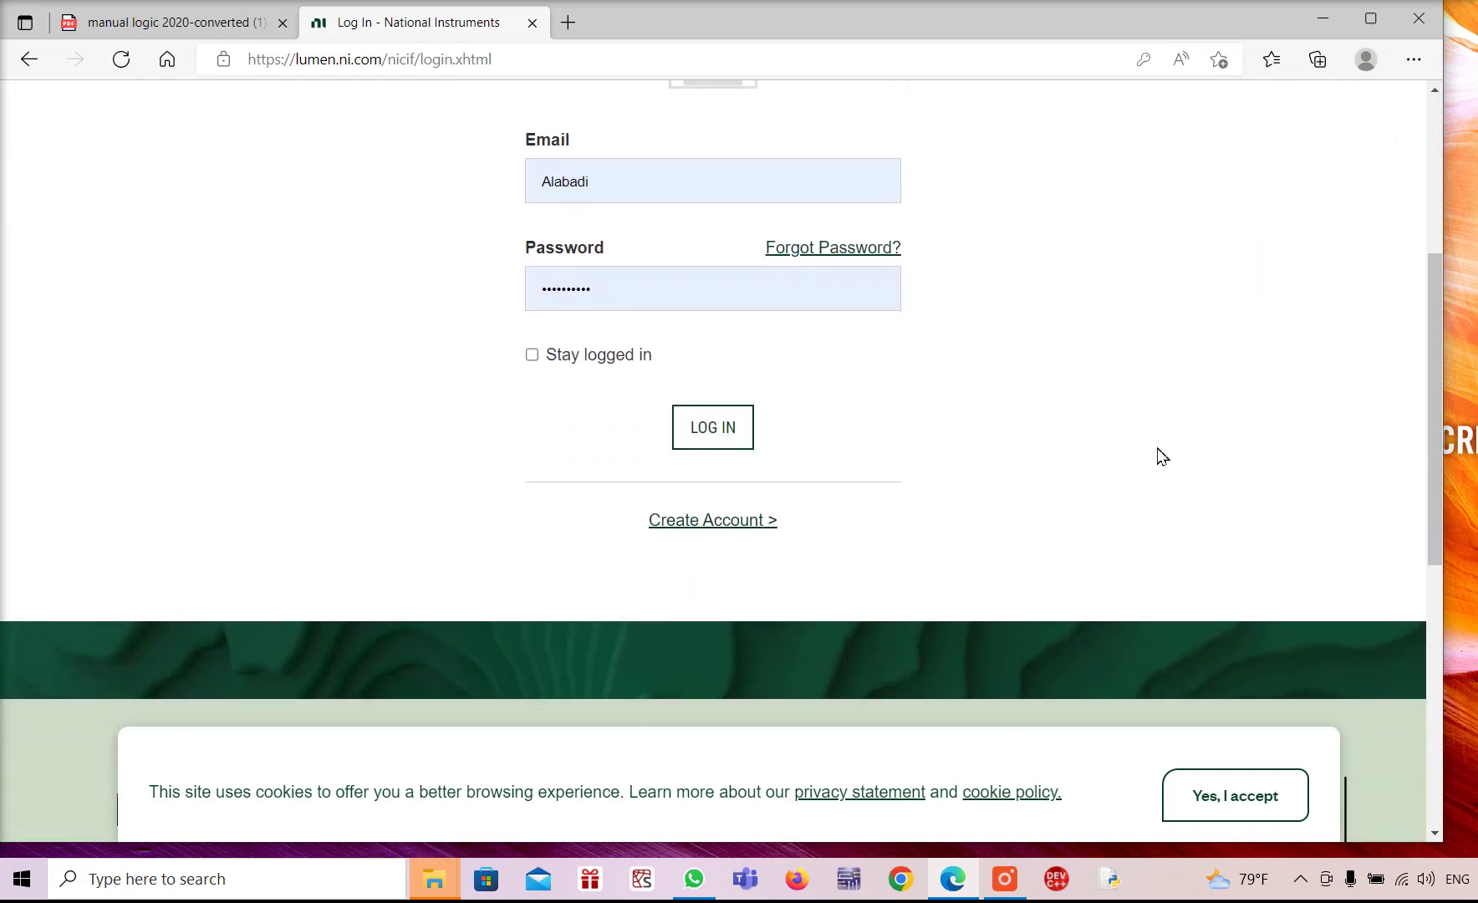
{"action": "scroll", "coordinate": [1161, 458], "scroll_direction": "up", "scroll_amount": 4}
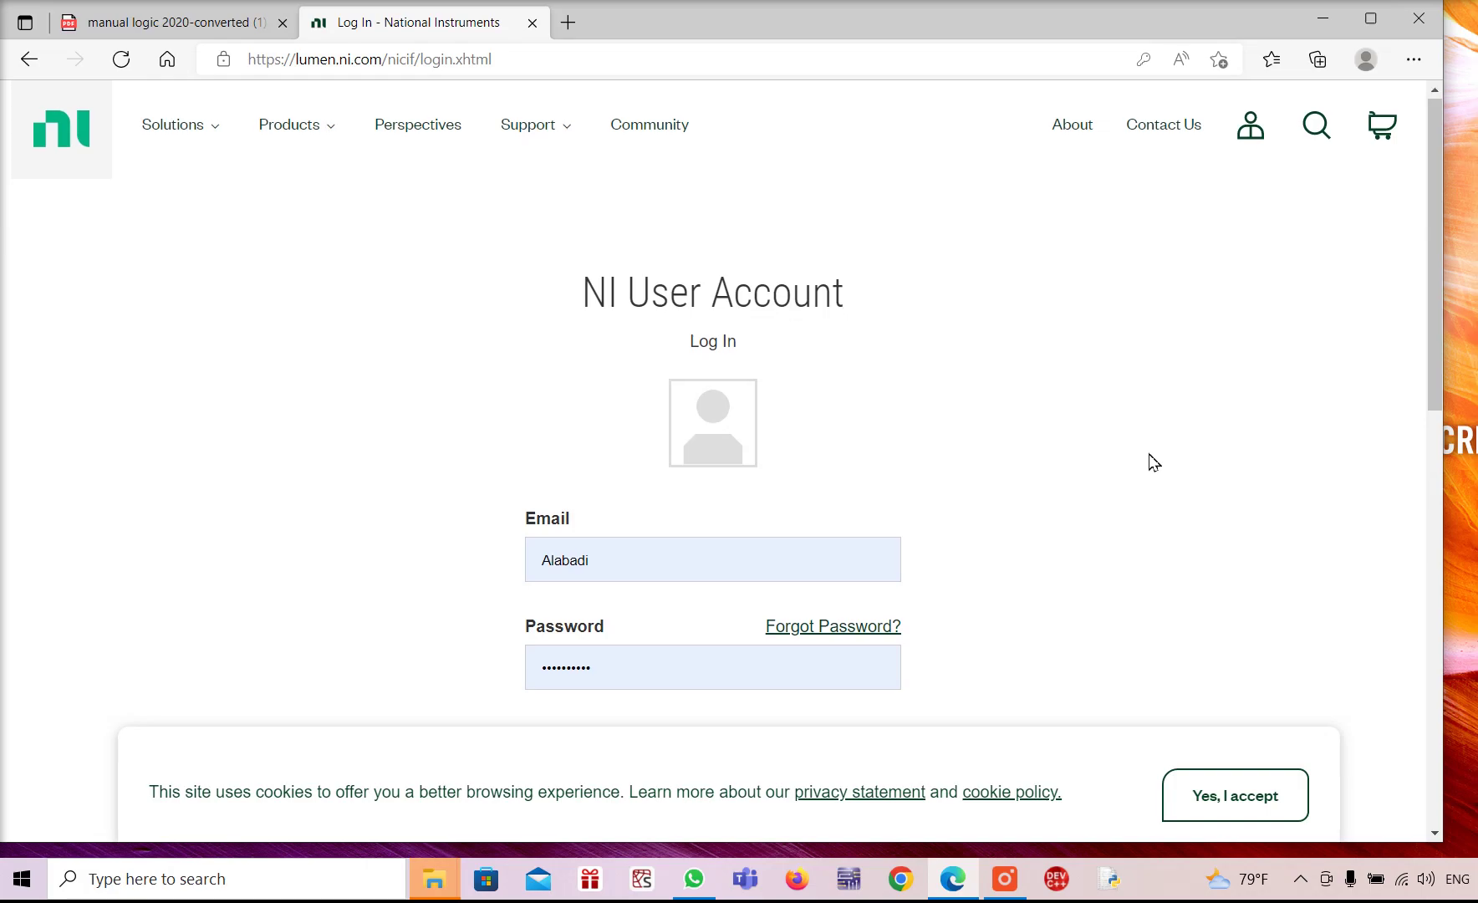
{"action": "scroll", "coordinate": [1154, 462], "scroll_direction": "down", "scroll_amount": 9}
{"action": "scroll", "coordinate": [1149, 461], "scroll_direction": "up", "scroll_amount": 4}
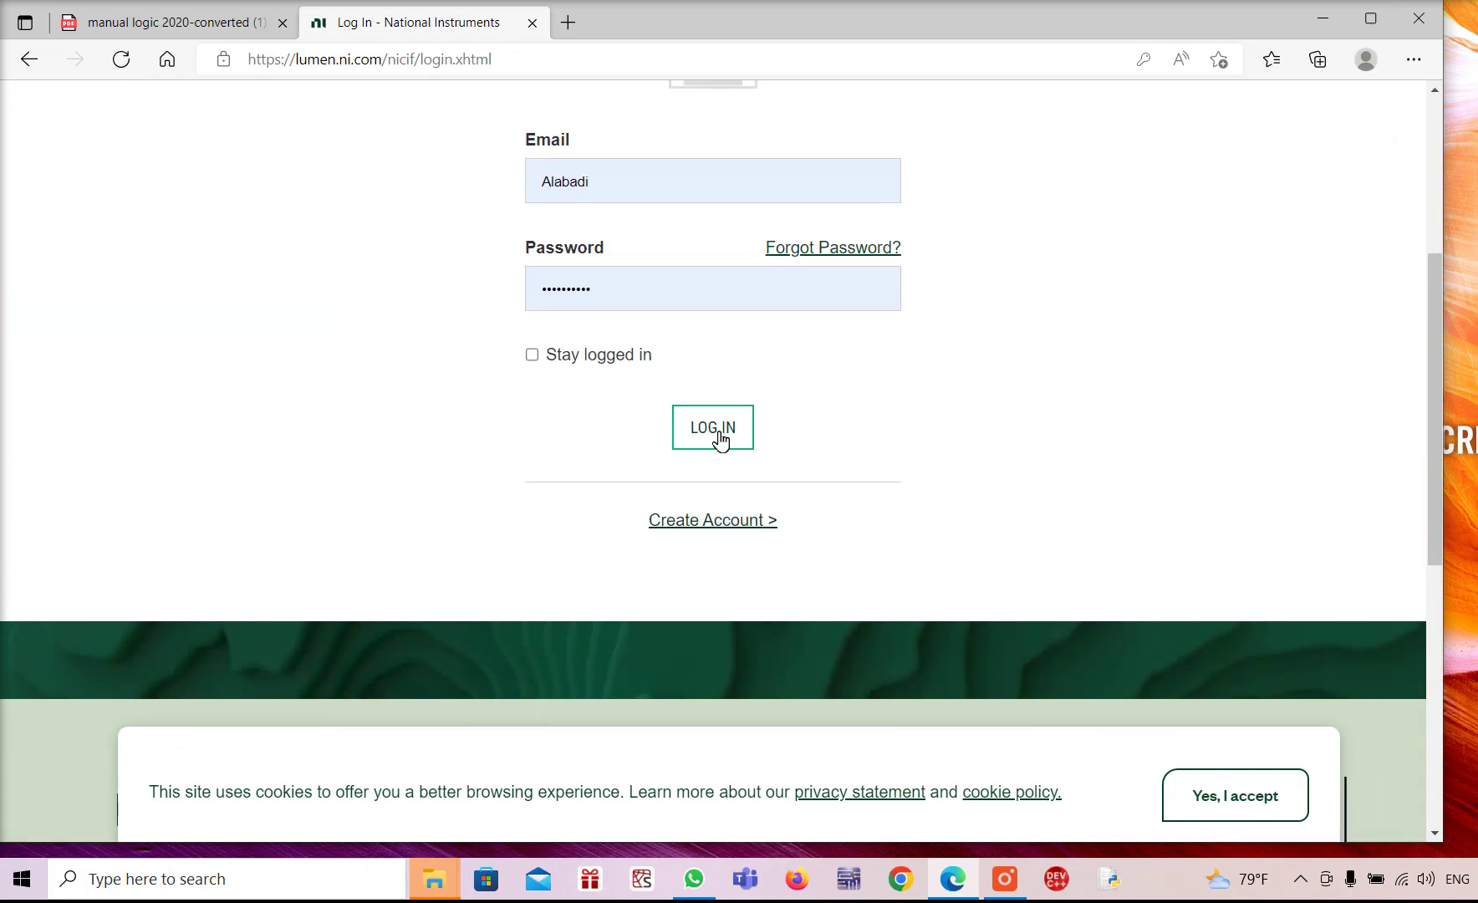
{"action": "left_click", "coordinate": [713, 427]}
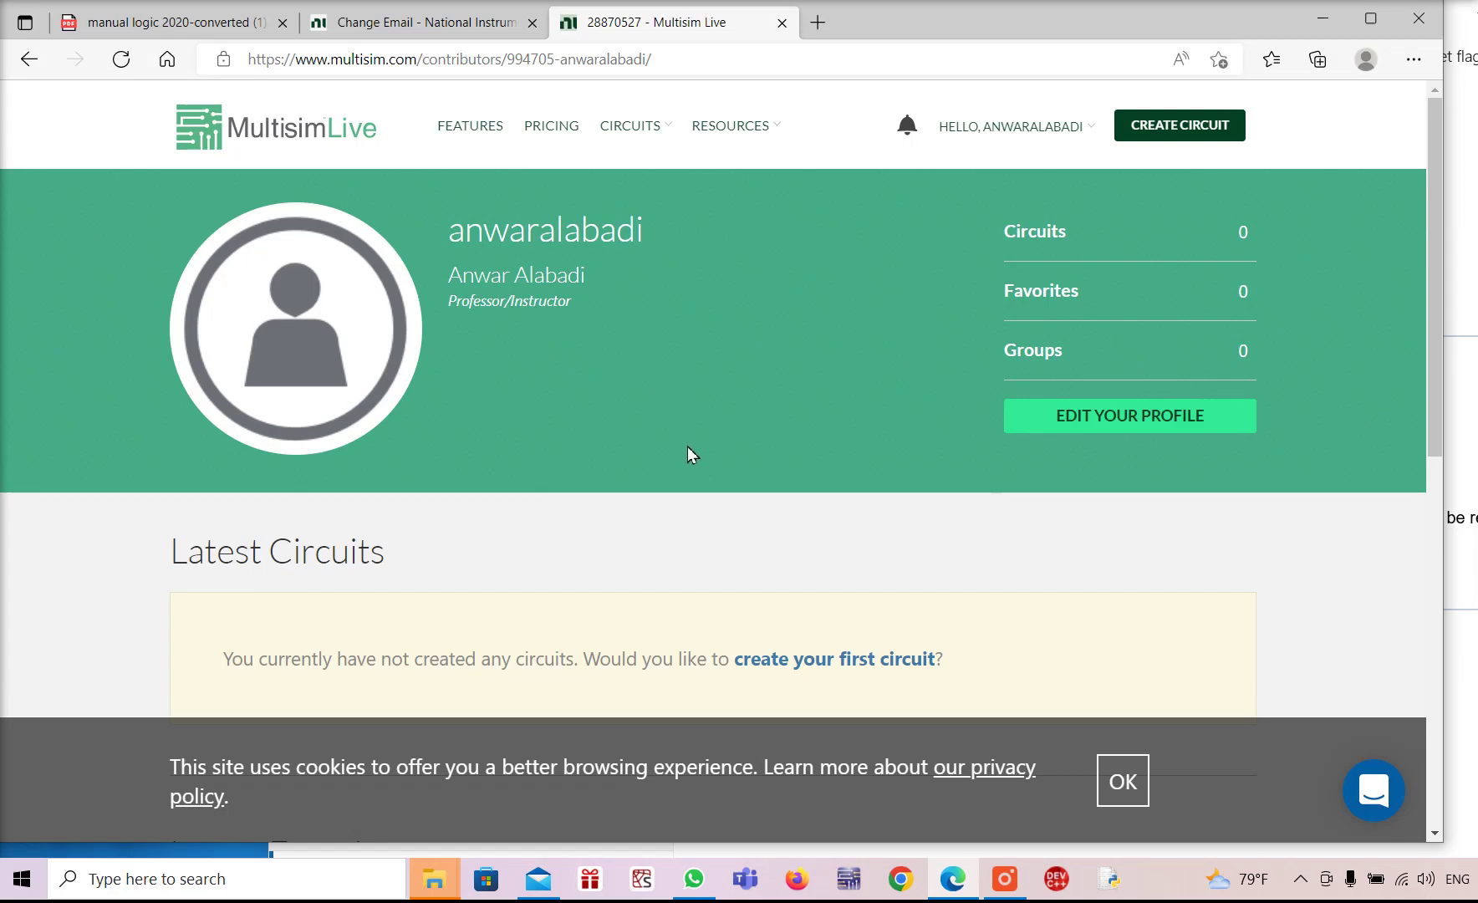
Create a new blank Untitled Circuit from the Multisim Live header
{"action": "left_click", "coordinate": [1168, 138]}
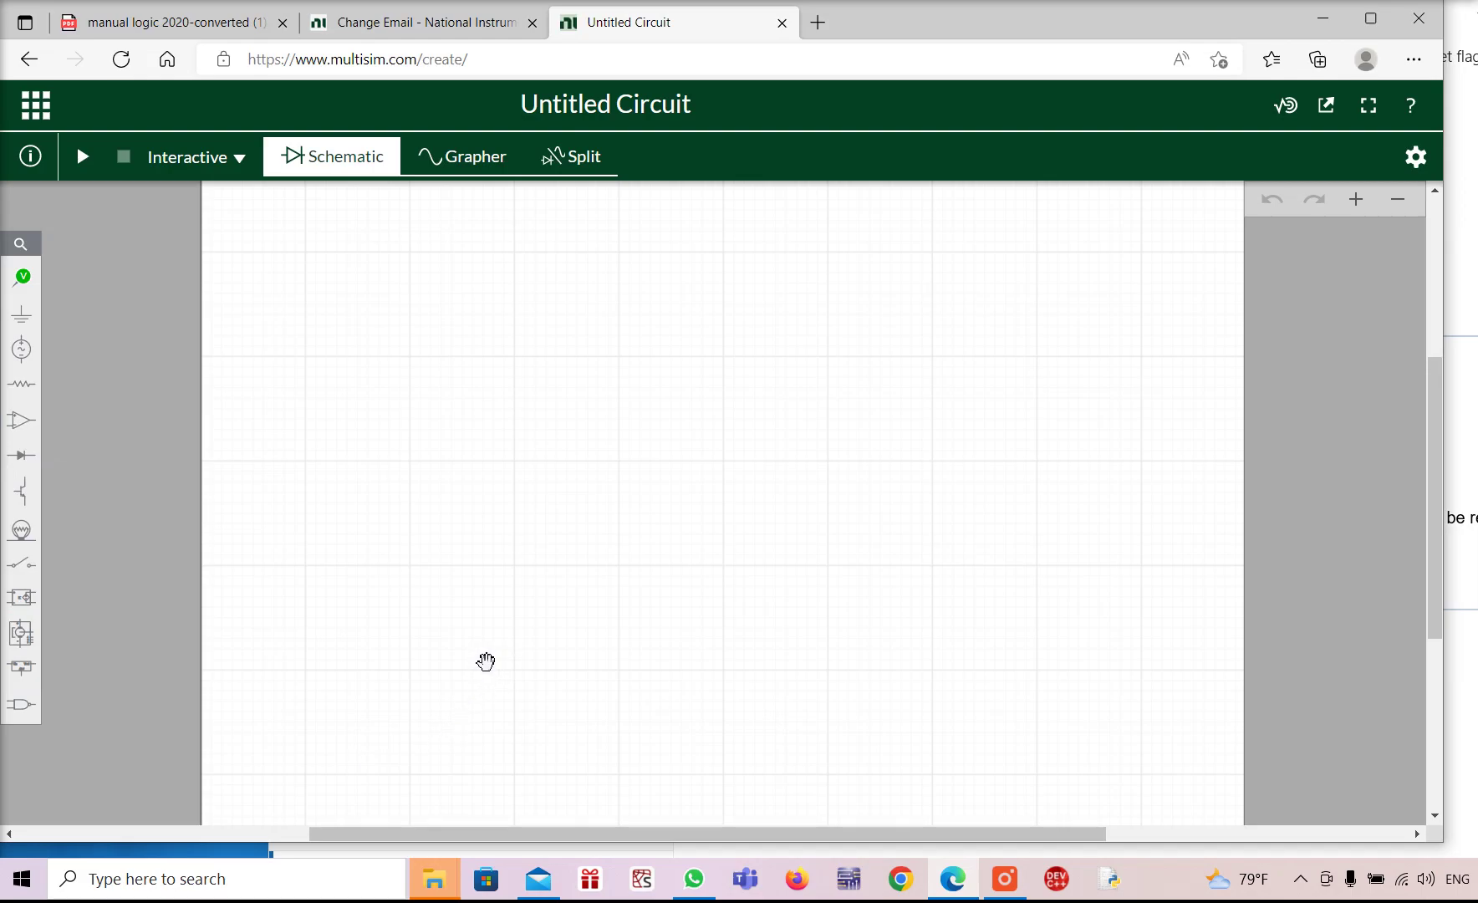
Show the Digital group's AND gates, listing 2-Input through 8-Input AND
{"action": "left_click", "coordinate": [24, 707]}
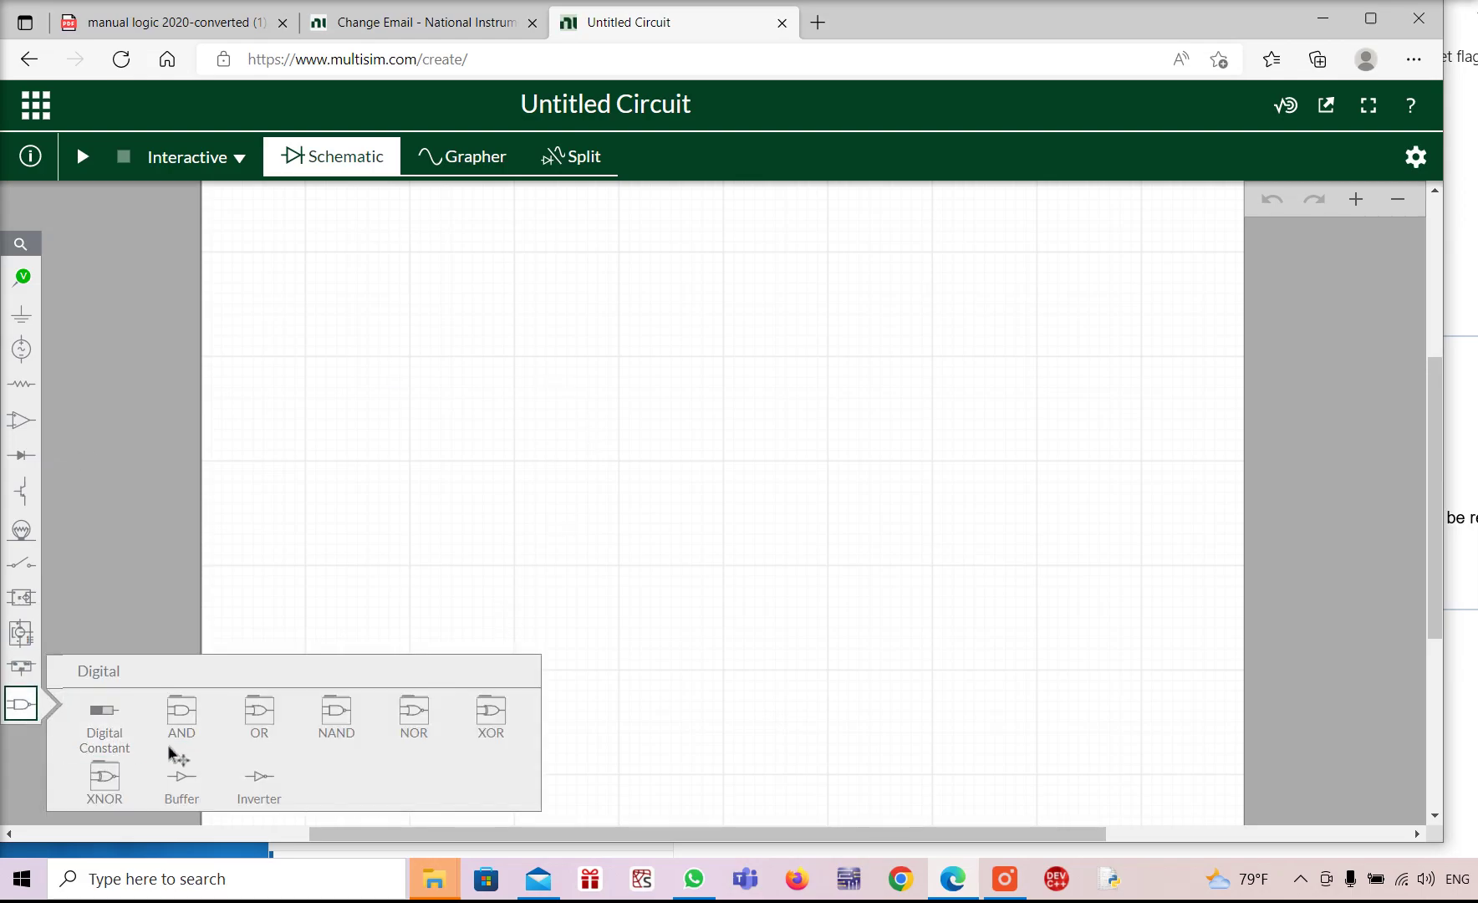
{"action": "left_click", "coordinate": [181, 716]}
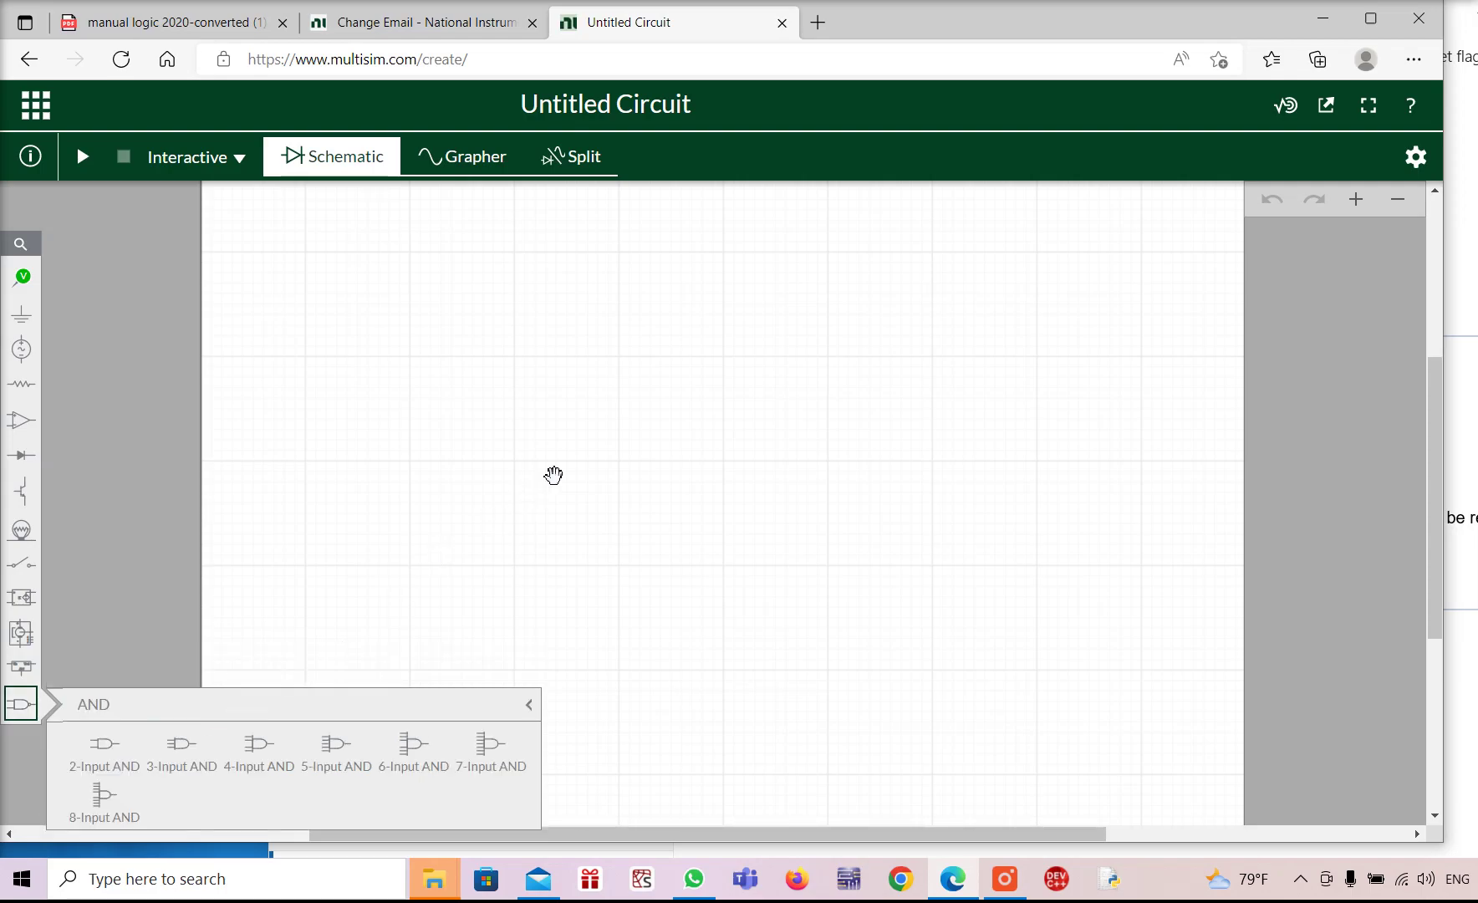